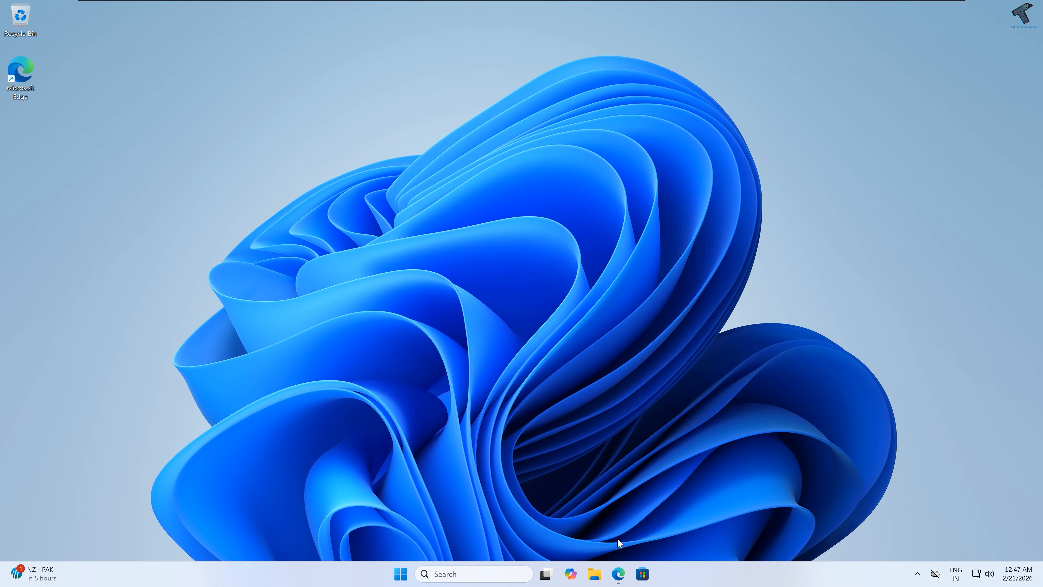
Open Microsoft Edge and search the web for Urbackup
left_click(618, 572)
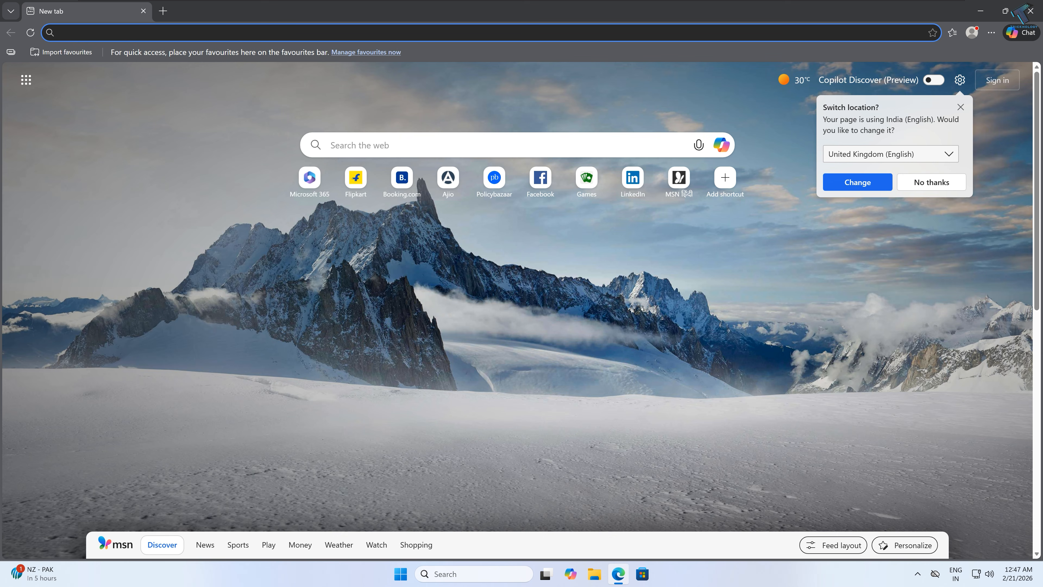
left_click(316, 34)
type("Ur")
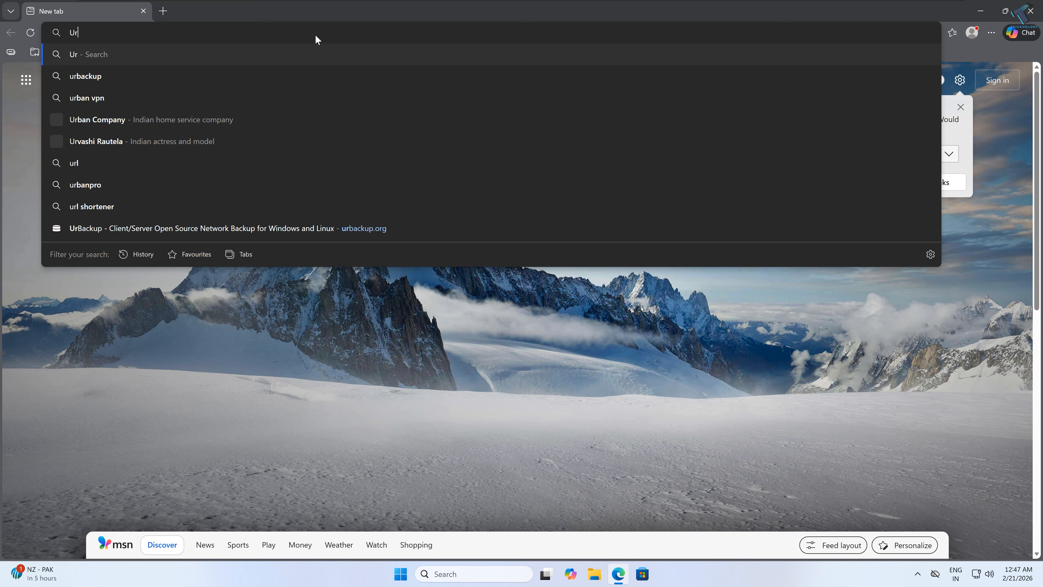
type("backup")
key("Return")
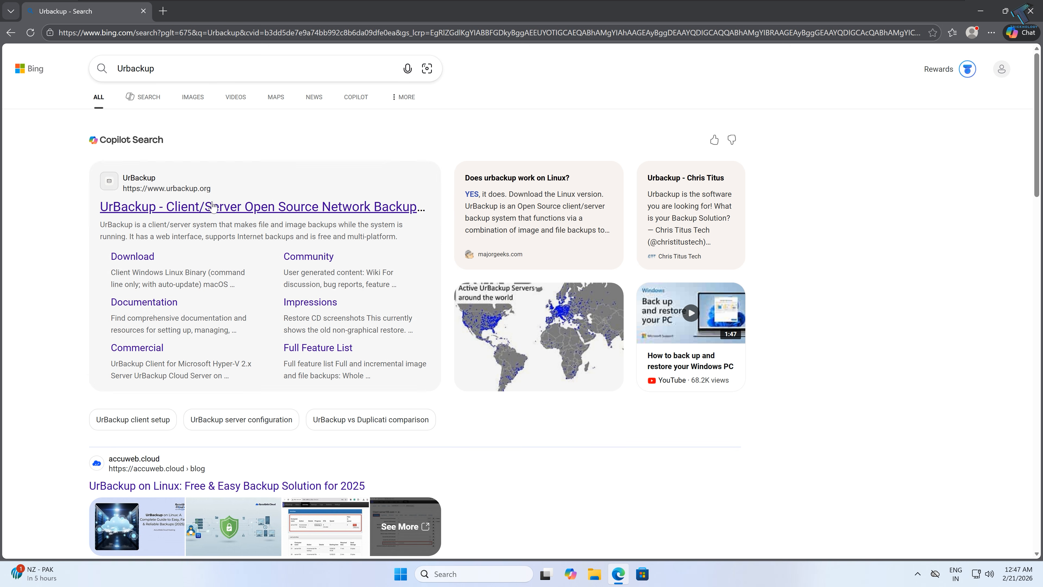
Open the official UrBackup website from the search results and download UrBackup Server 2.5.35 for Windows
left_click(211, 206)
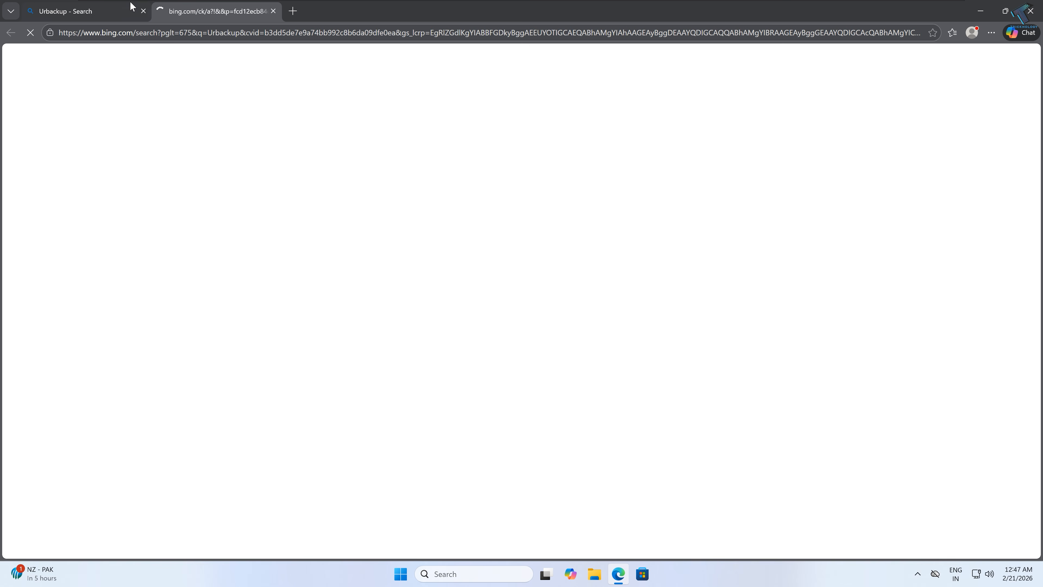
left_click(82, 11)
left_click(205, 12)
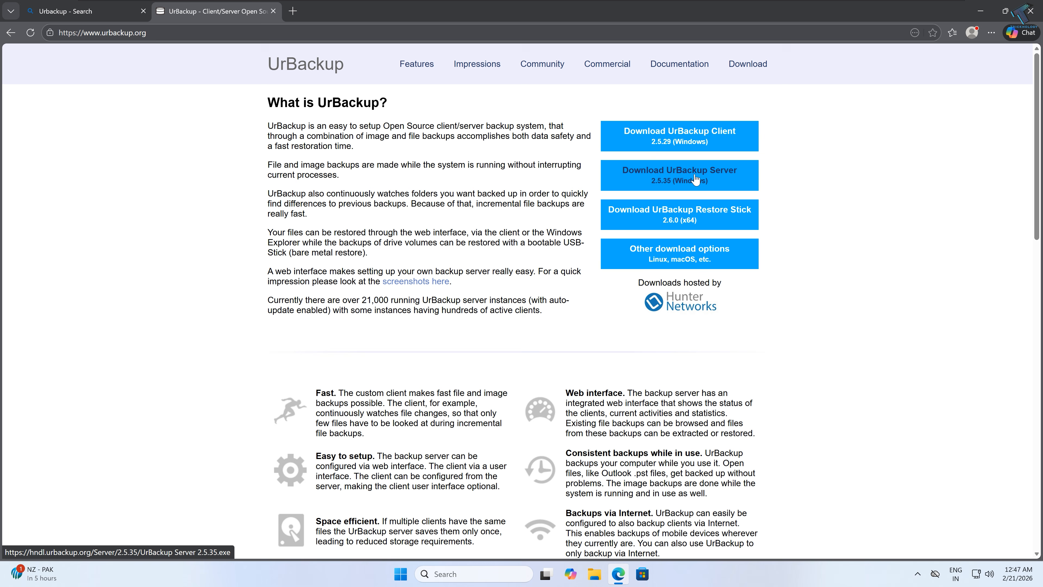
left_click(712, 175)
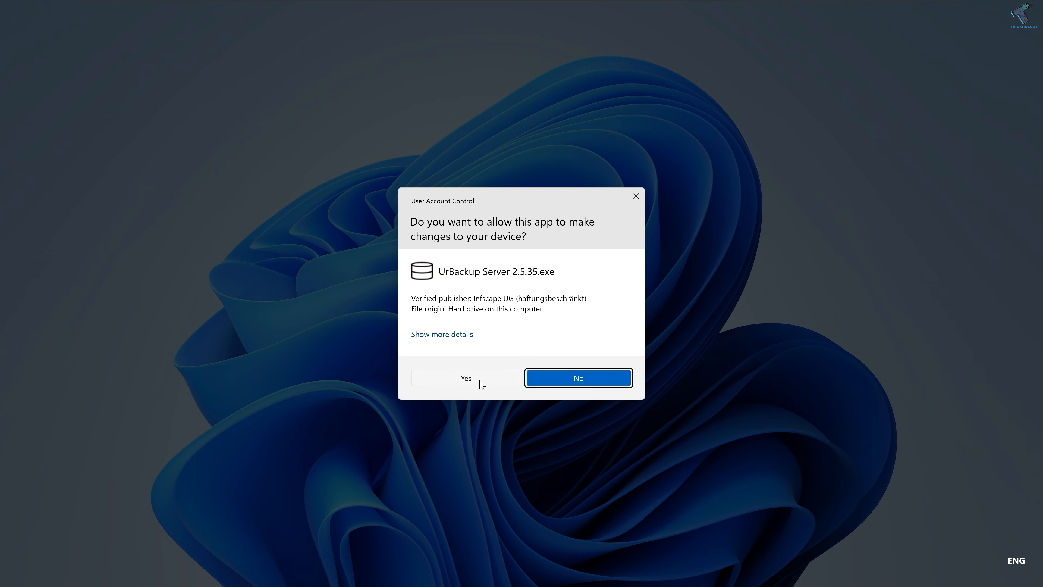
Allow the UrBackup Server installer to run and install it in English to C:\Program Files\UrBackupServer
left_click(481, 384)
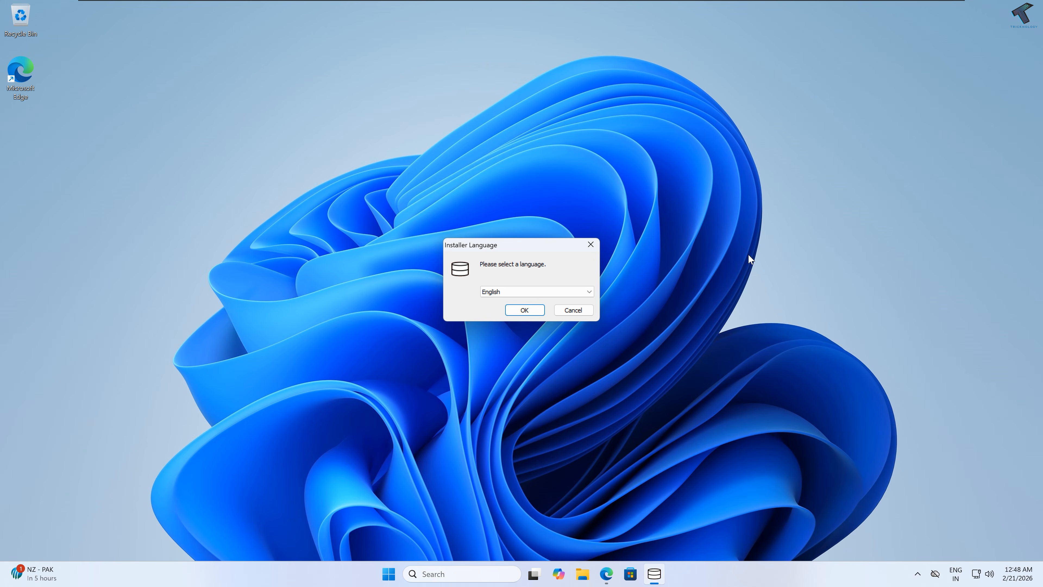
left_click(538, 311)
left_click(589, 372)
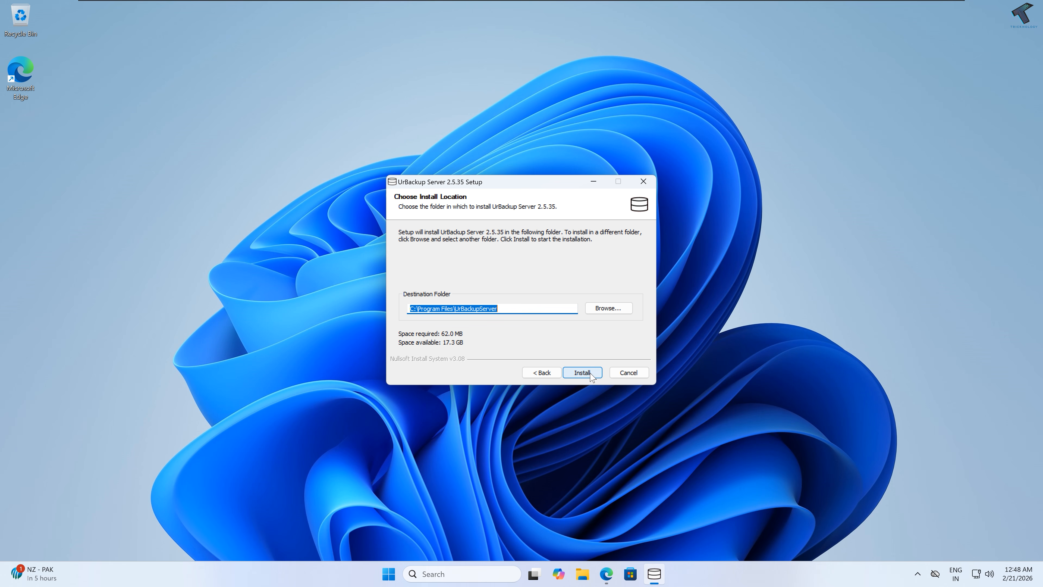
left_click(587, 374)
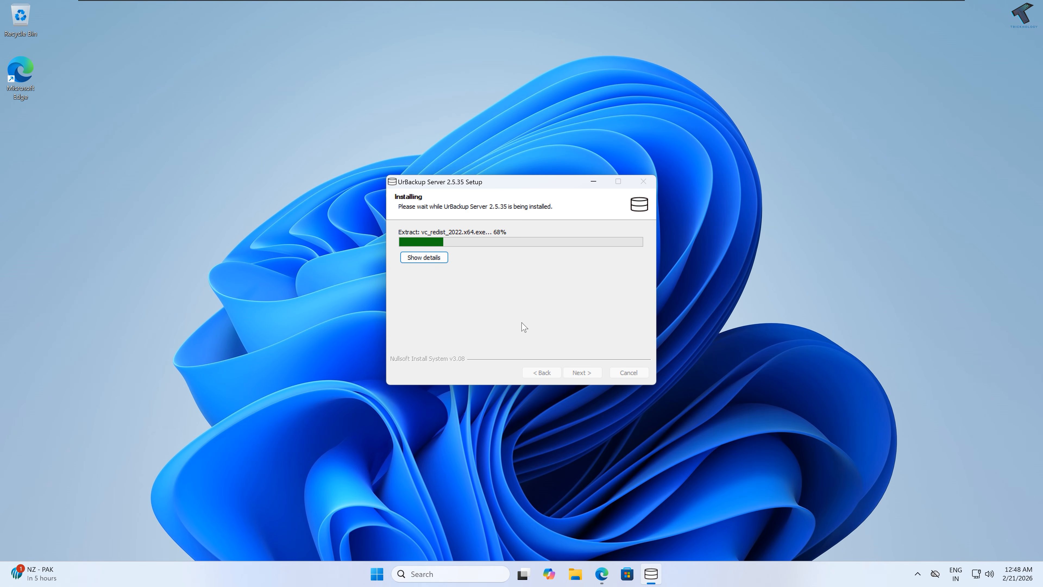
left_click(441, 259)
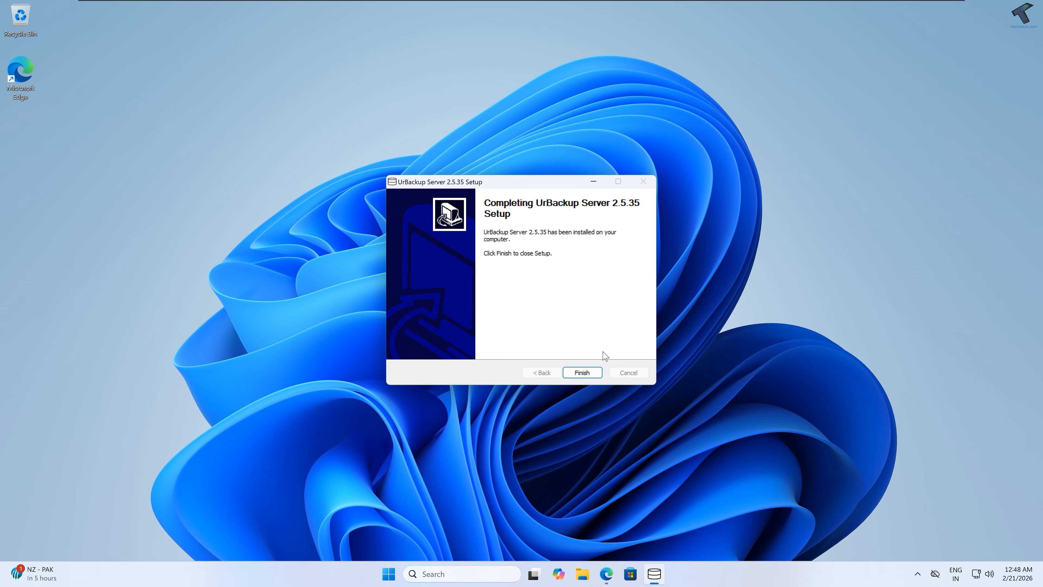
left_click(582, 372)
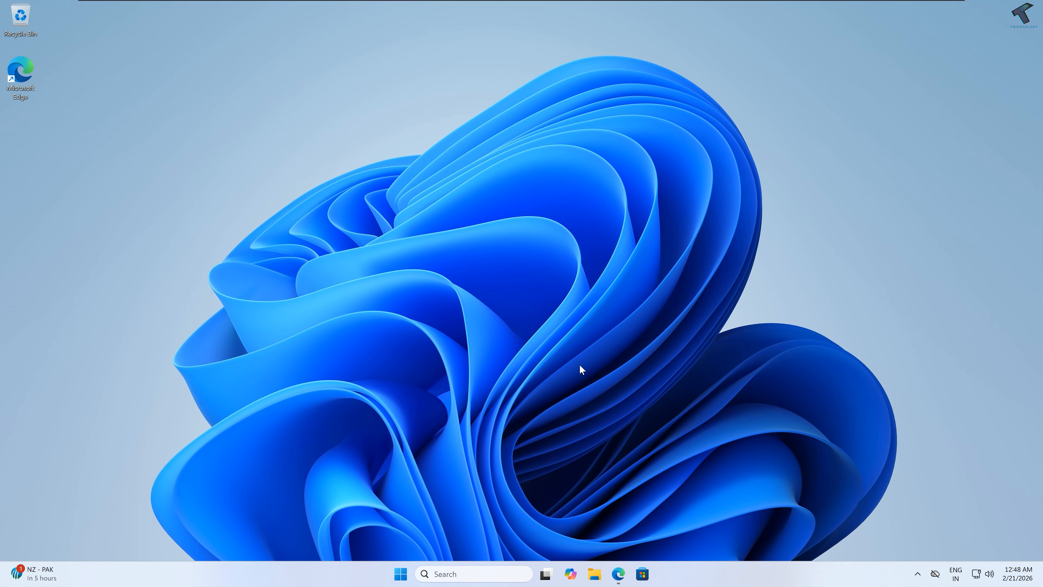
Return to Microsoft Edge and open the UrBackup web interface at localhost:55414 in a new tab
left_click(618, 573)
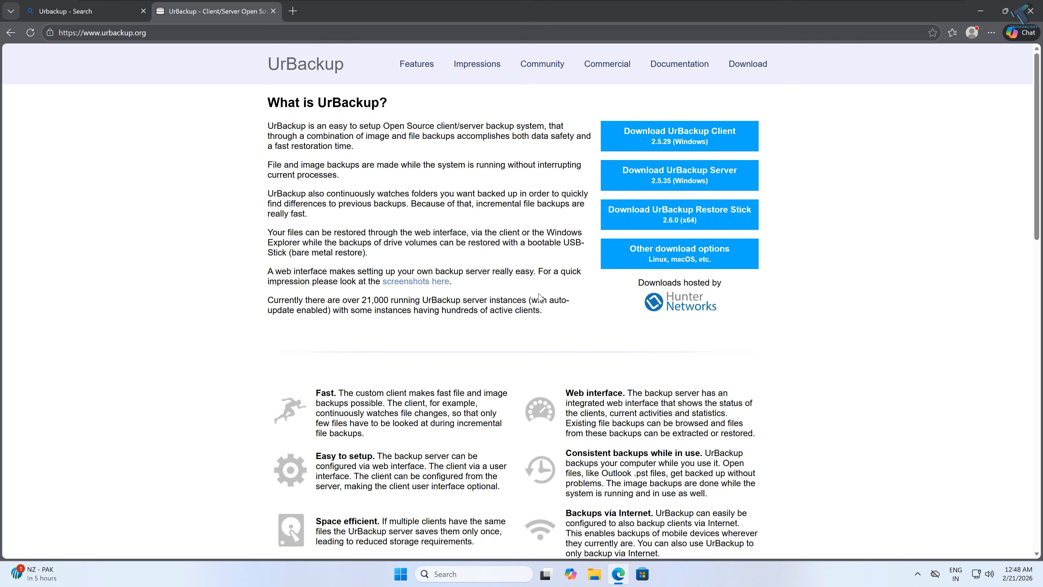
left_click(292, 11)
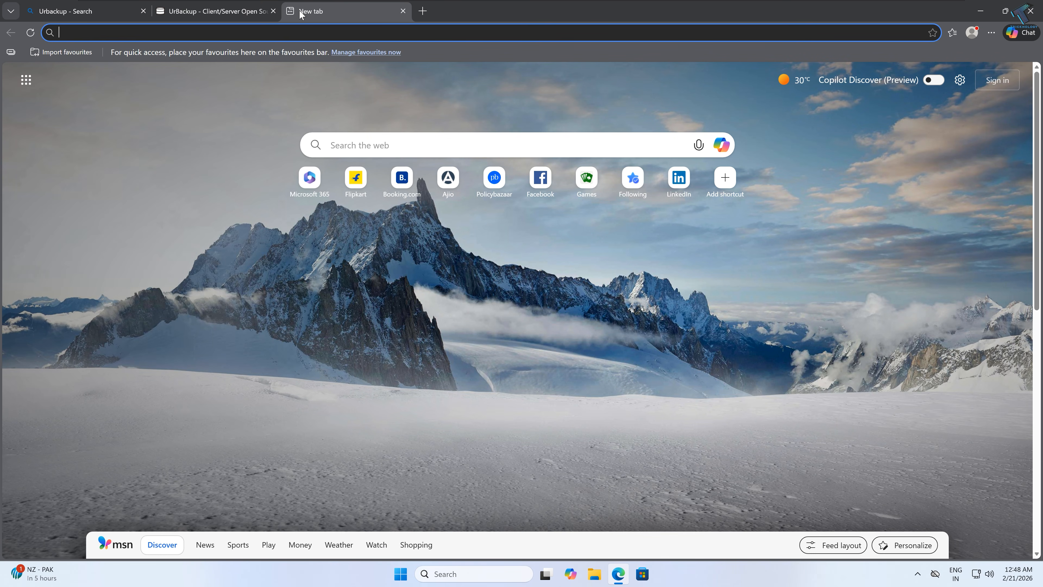
type("local")
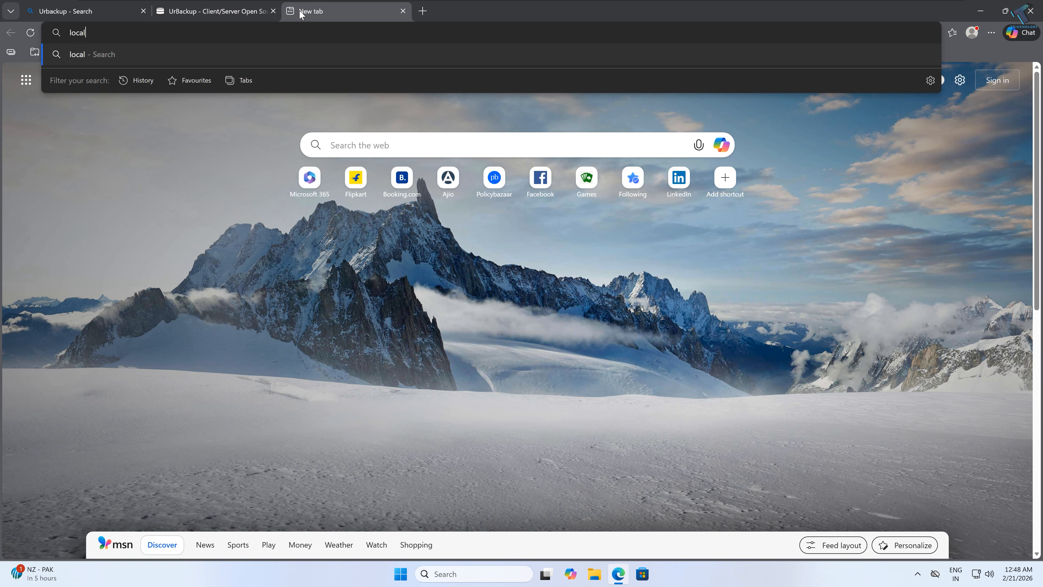
type("host")
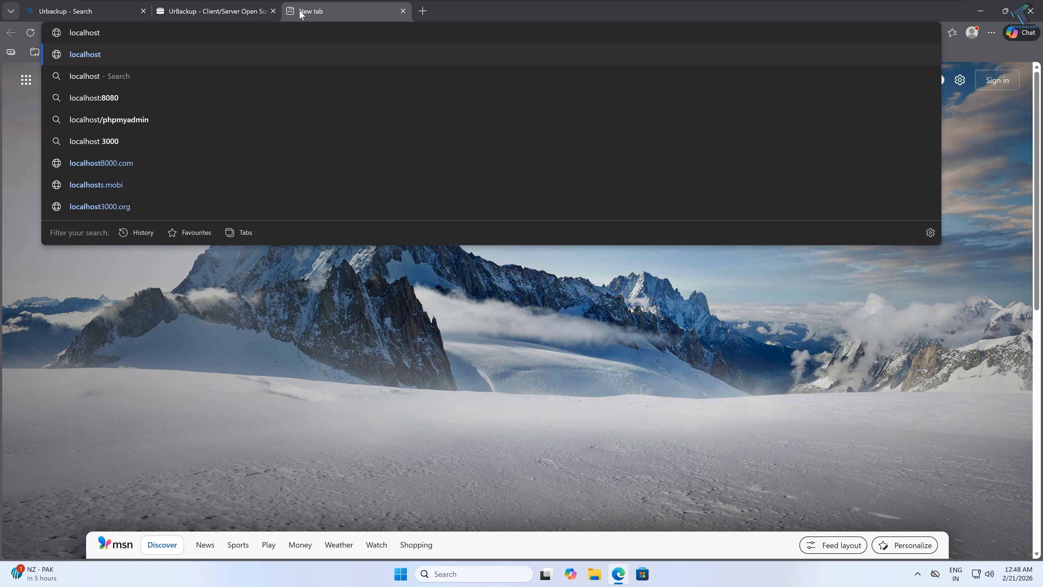
type(":55")
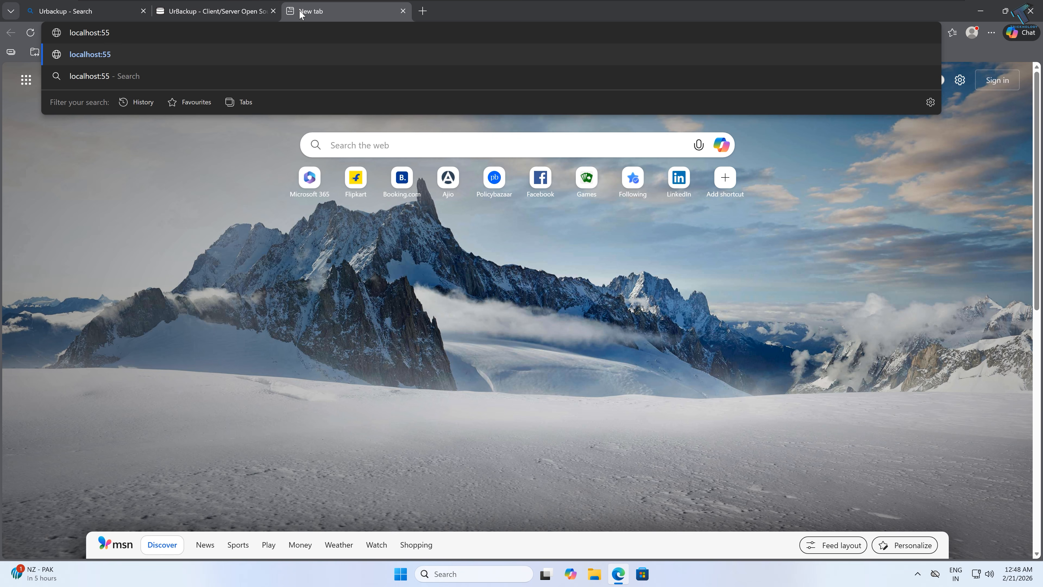
type("414")
key("Return")
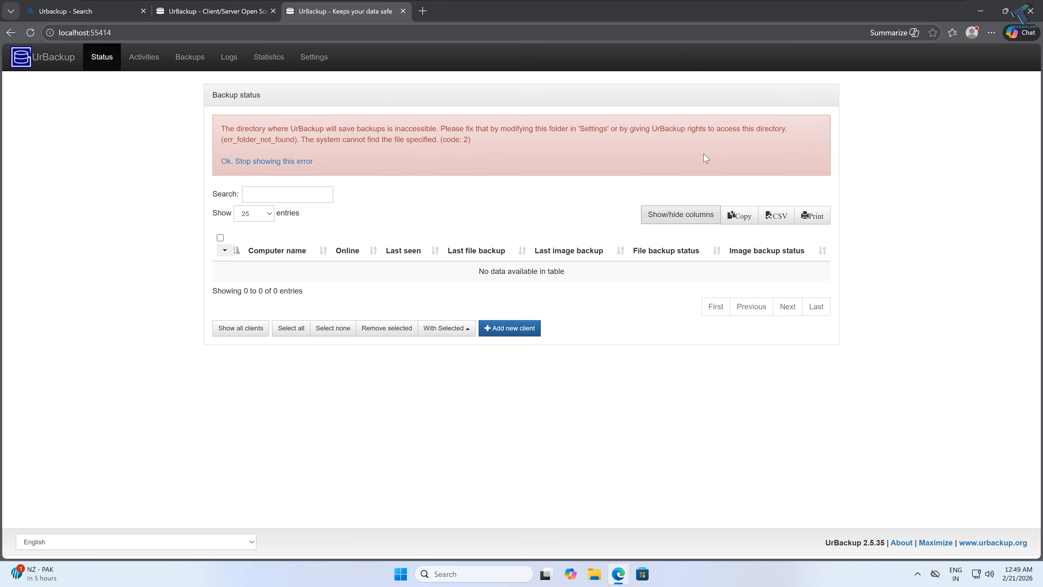
Read the backup directory error on the status page and examine the backup storage path in the server settings
left_click_drag(226, 129, 481, 143)
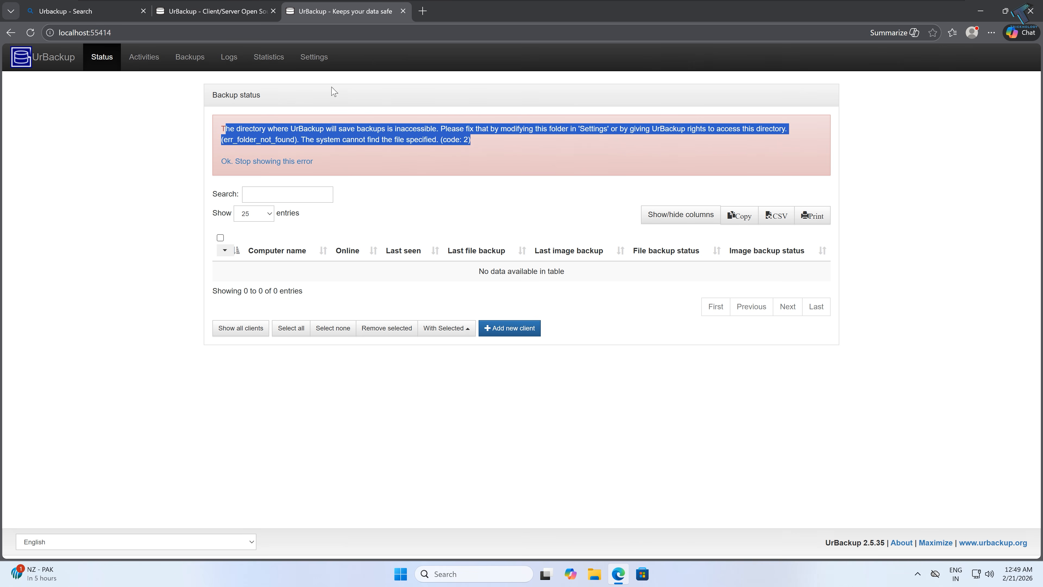
left_click(316, 61)
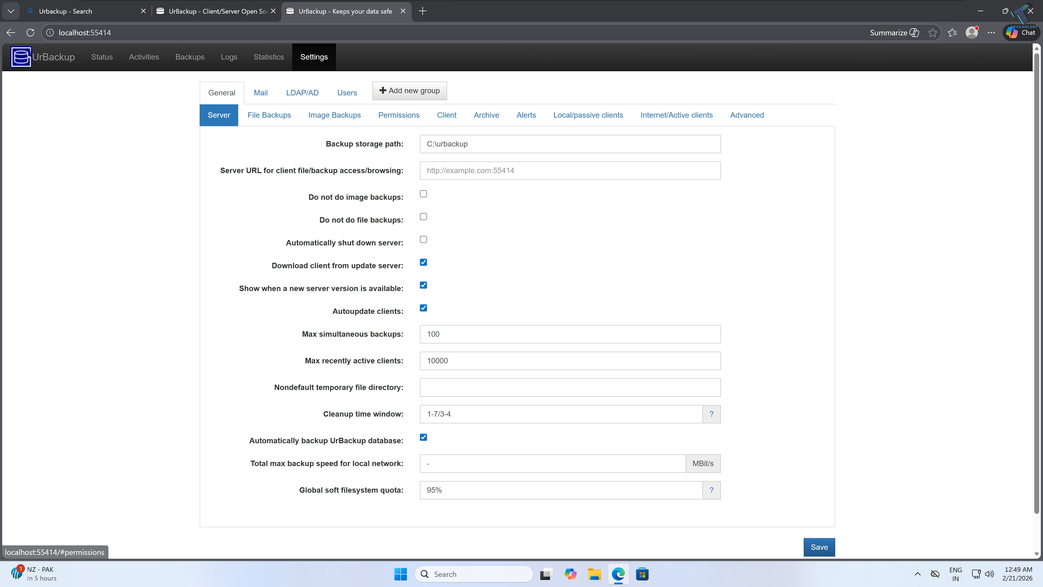
left_click_drag(436, 143, 475, 144)
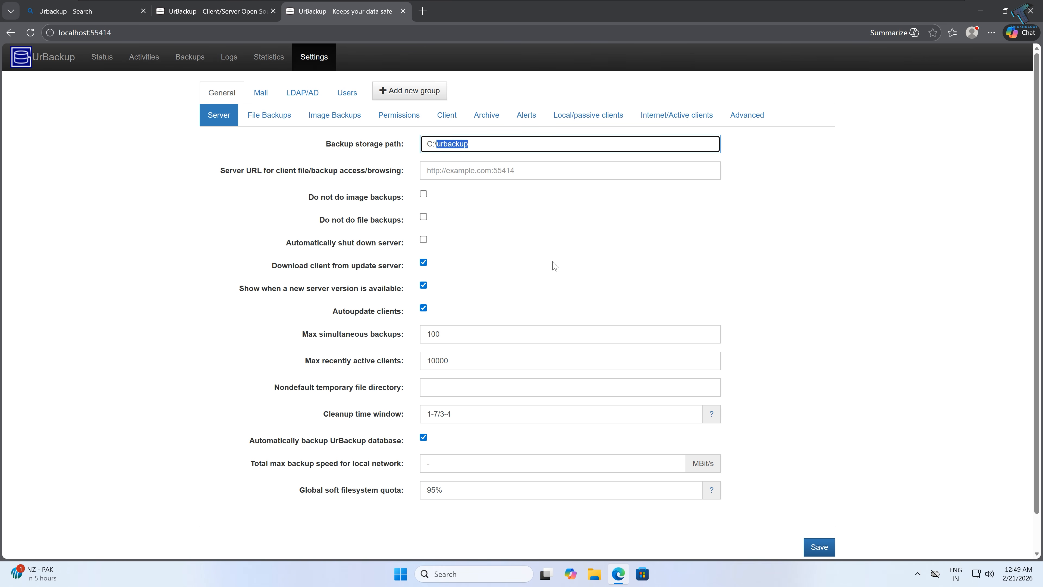
Switch to File Explorer and create a folder named urbackup on New Volume (E:)
left_click(594, 573)
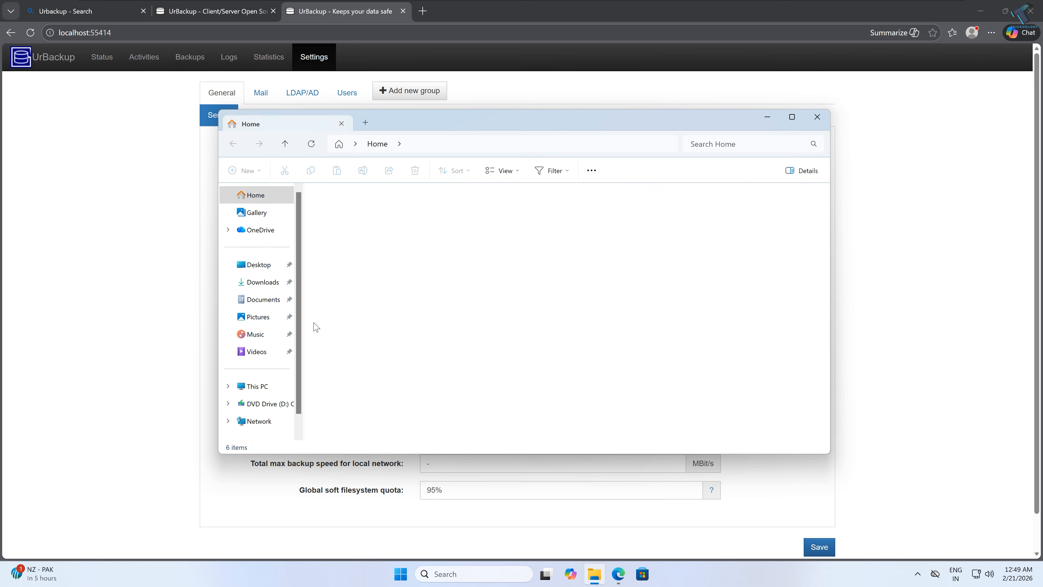
left_click(265, 385)
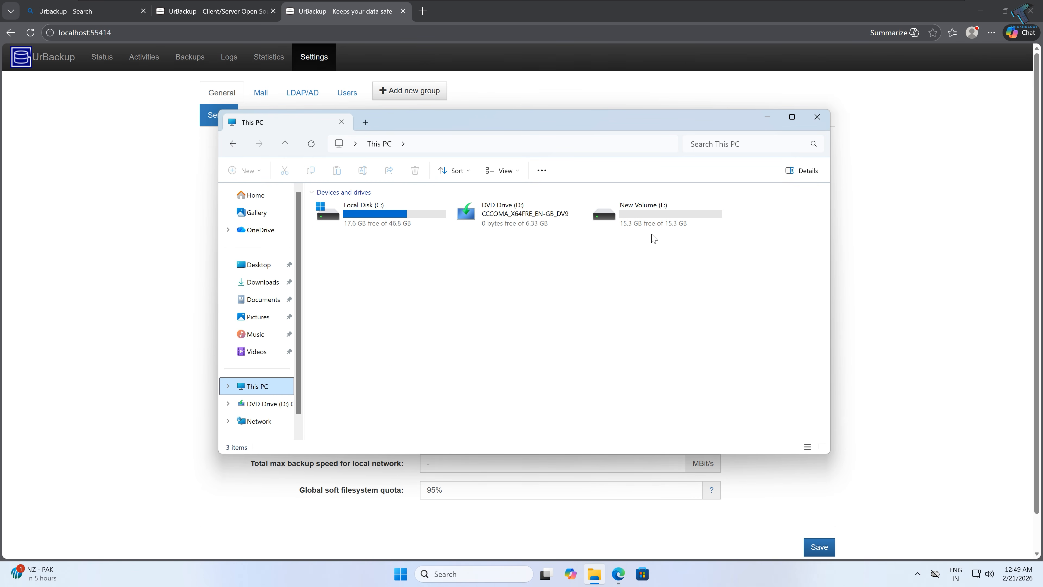
double_click(653, 225)
right_click(395, 260)
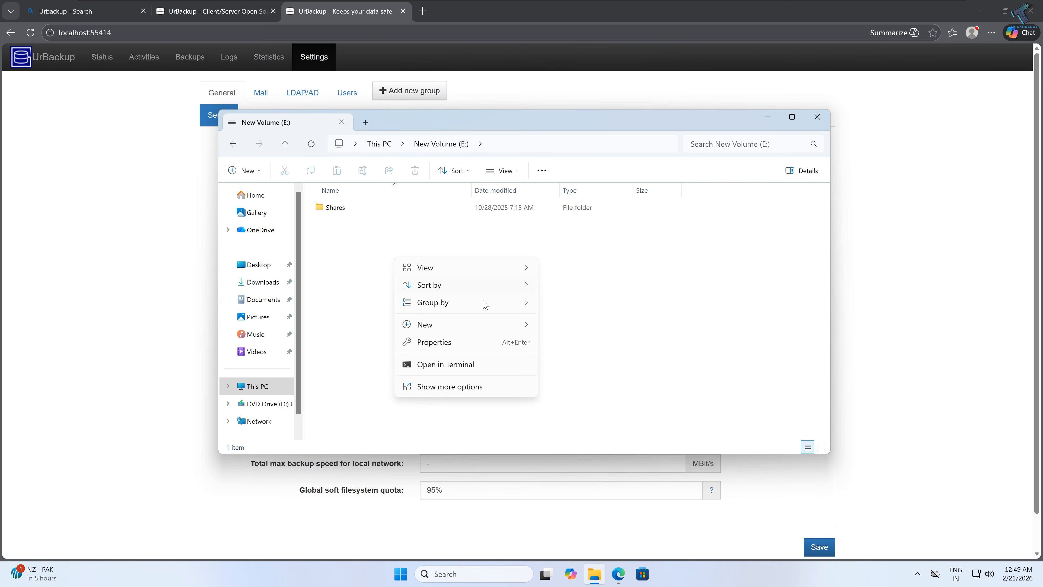
mouse_move(444, 328)
left_click(573, 325)
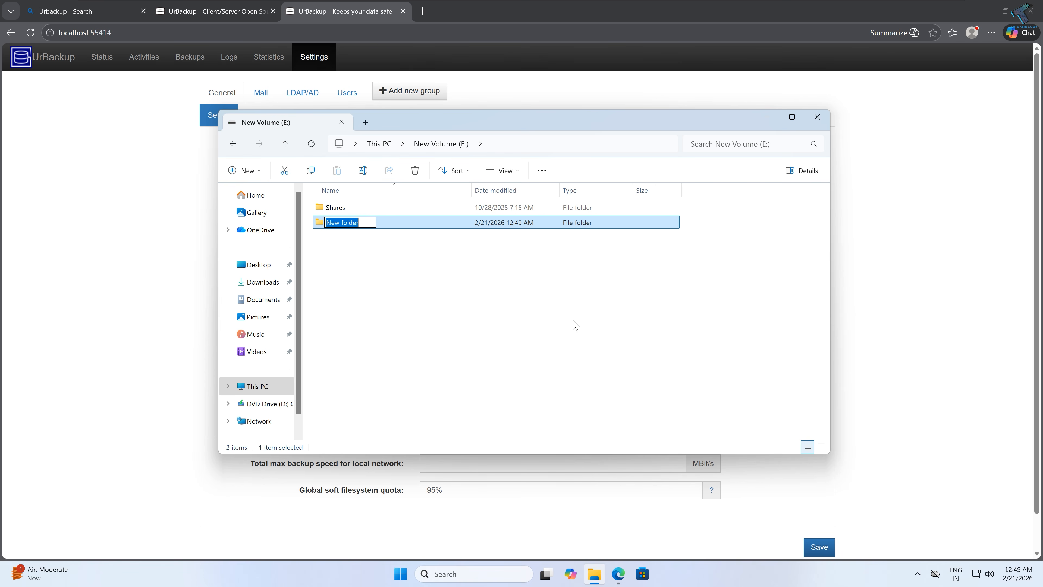
type("urbackup")
key("Return")
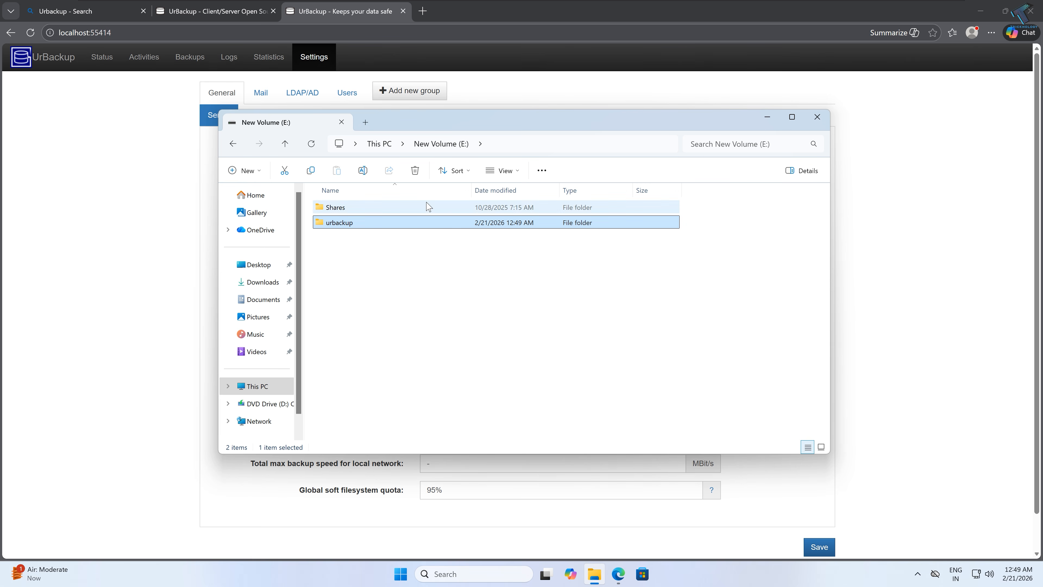
Move the File Explorer window aside and copy the path of the urbackup folder
left_click_drag(472, 120, 697, 123)
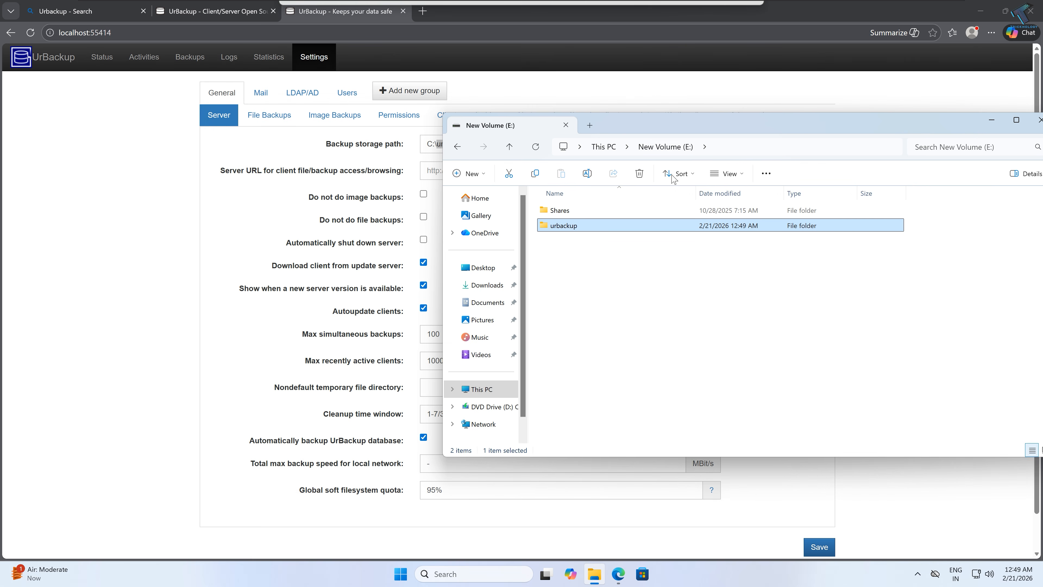
right_click(568, 228)
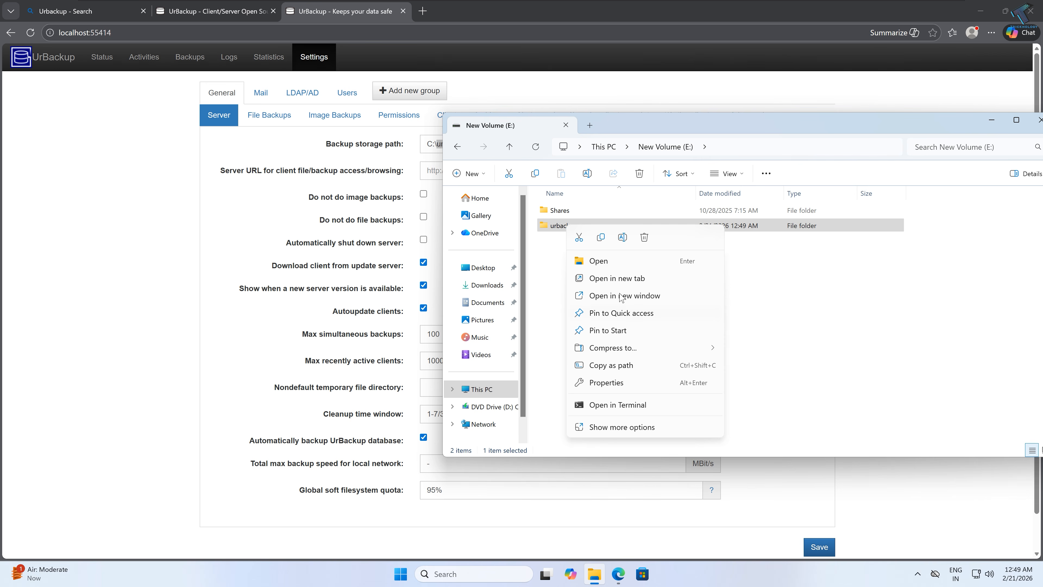
left_click(612, 365)
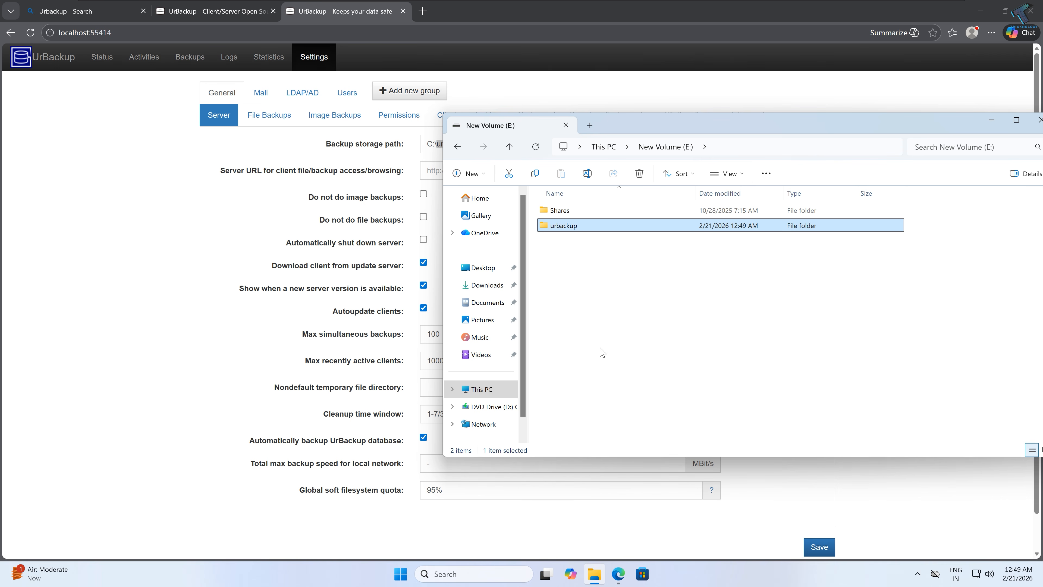
Replace the backup storage path in the UrBackup server settings with E:\urbackup and save the settings
left_click(437, 144)
double_click(438, 143)
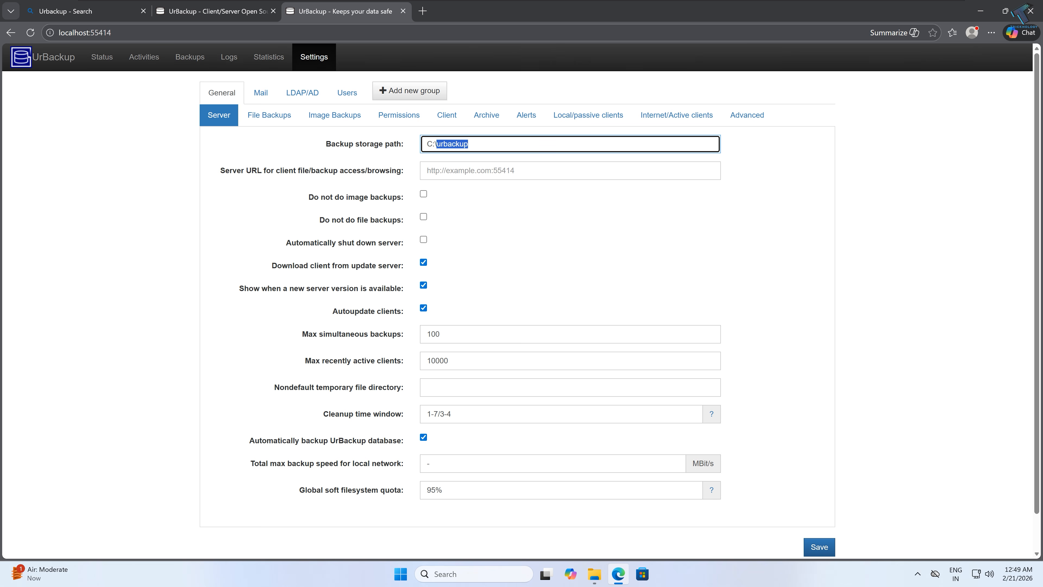
key("End")
key("ctrl+v")
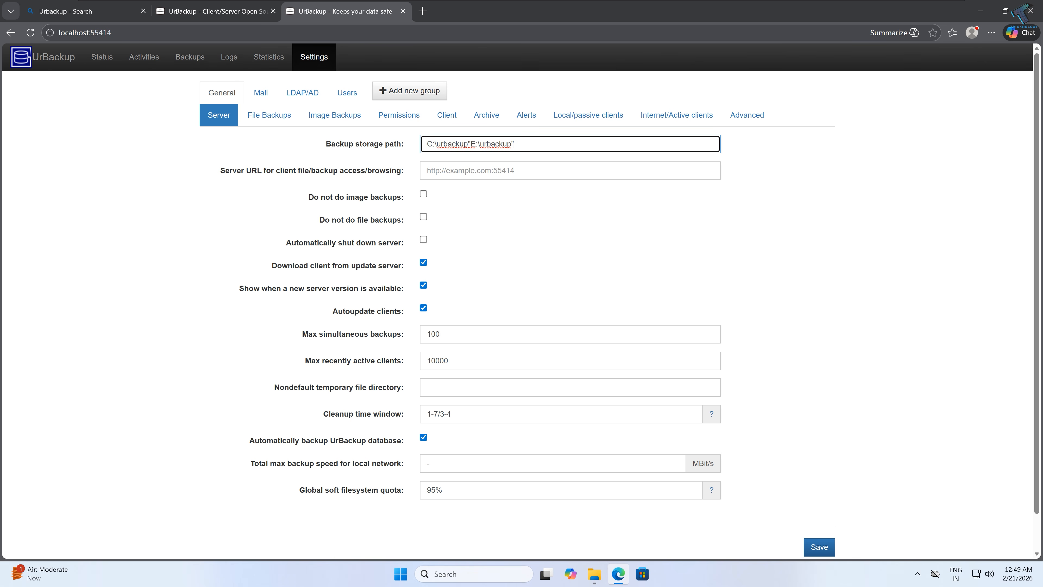
key("ctrl+a")
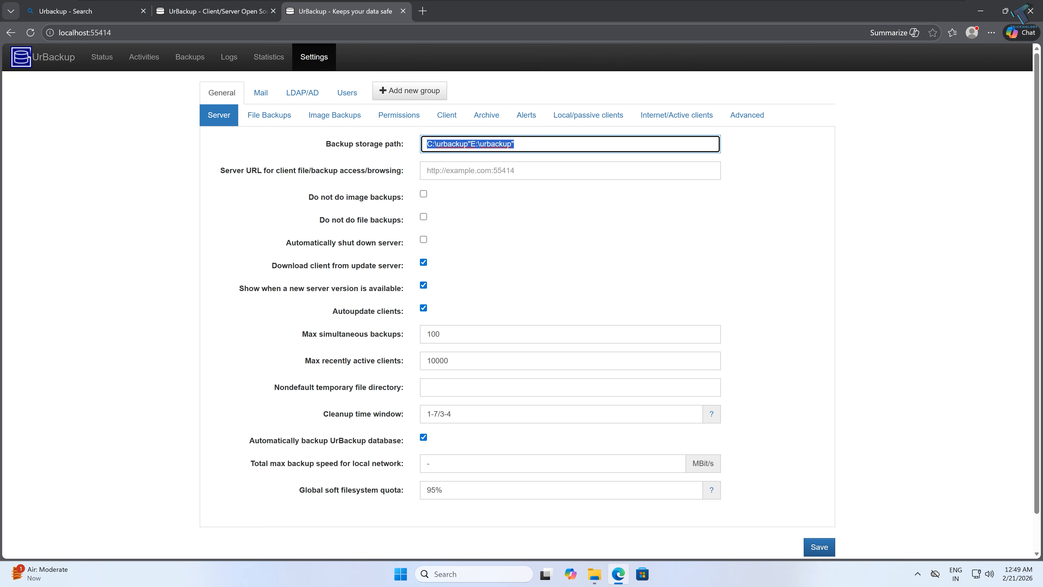
key("ctrl+v")
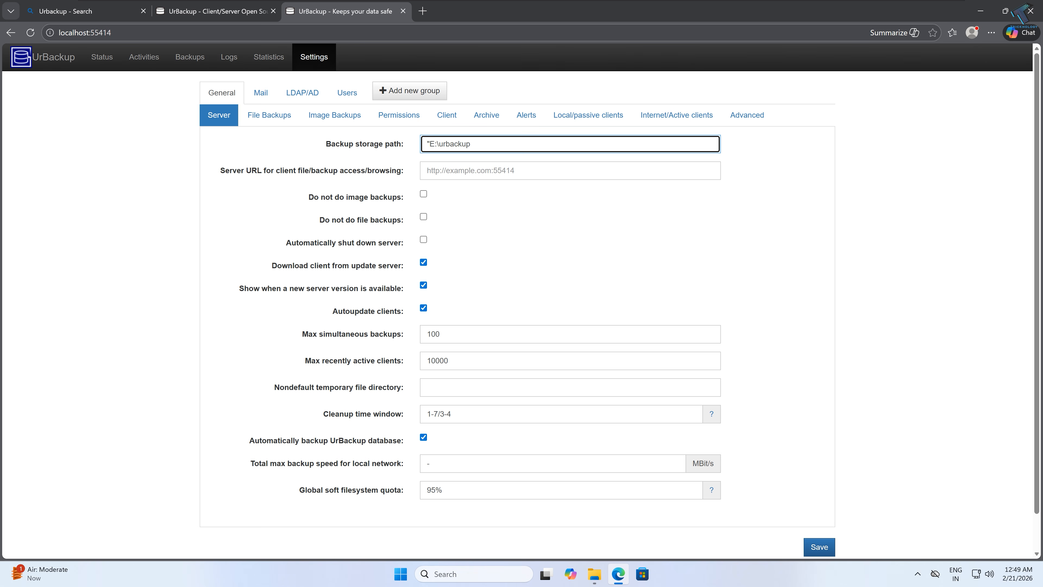
key("BackSpace")
left_click(818, 546)
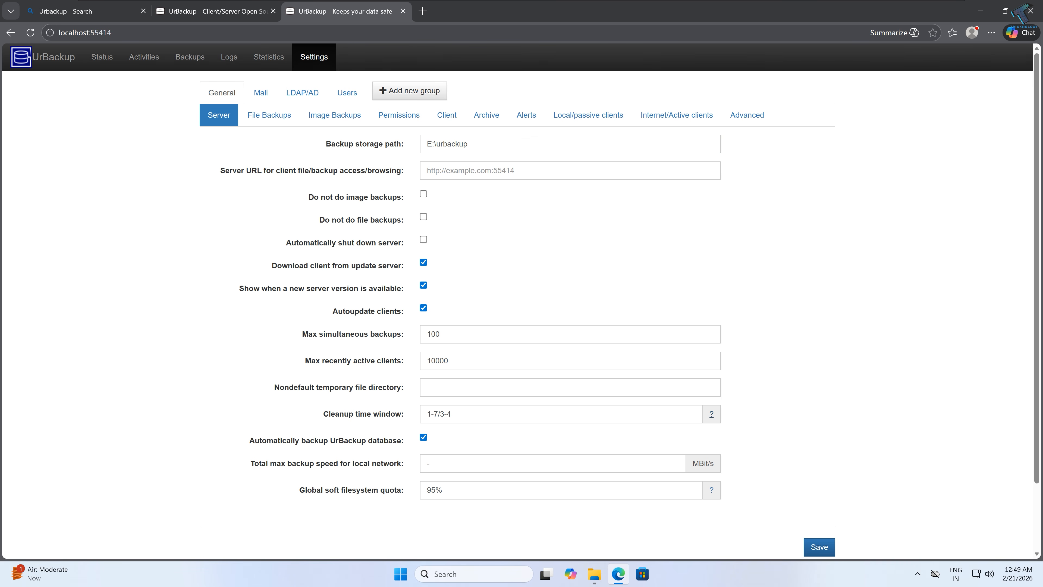
Go back to the backup status page and read the warning shown above the client table
left_click(58, 61)
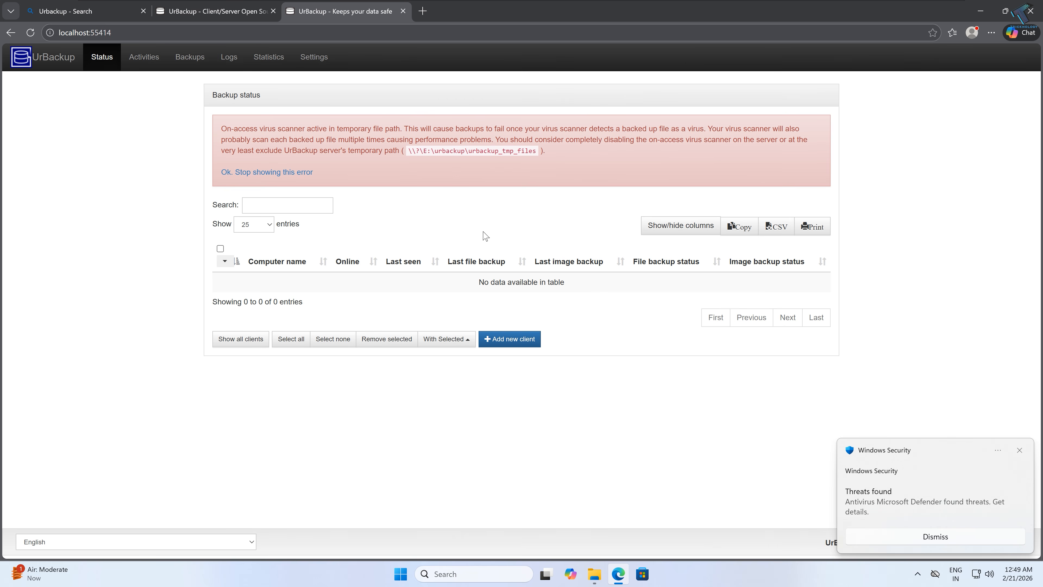
left_click_drag(221, 128, 596, 165)
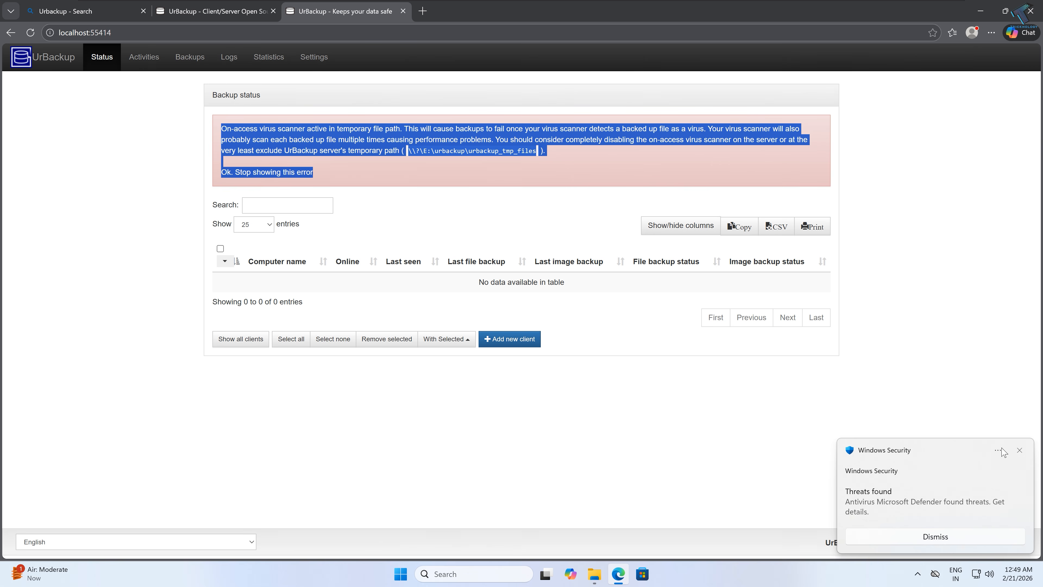
Dismiss the threat notification, open Windows Security and move its window clear of the screen edge
left_click(1019, 451)
left_click(880, 365)
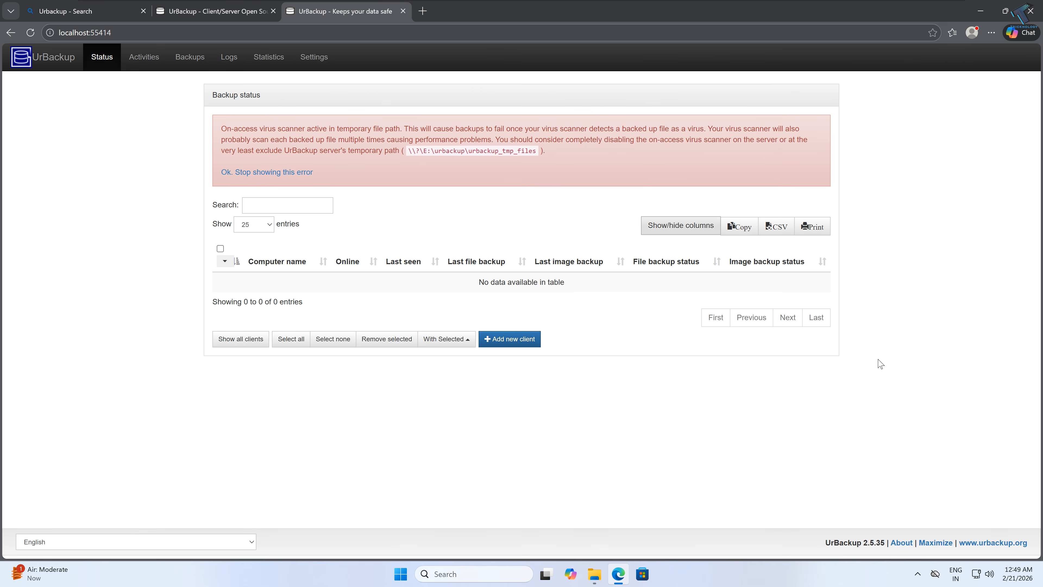
left_click(918, 574)
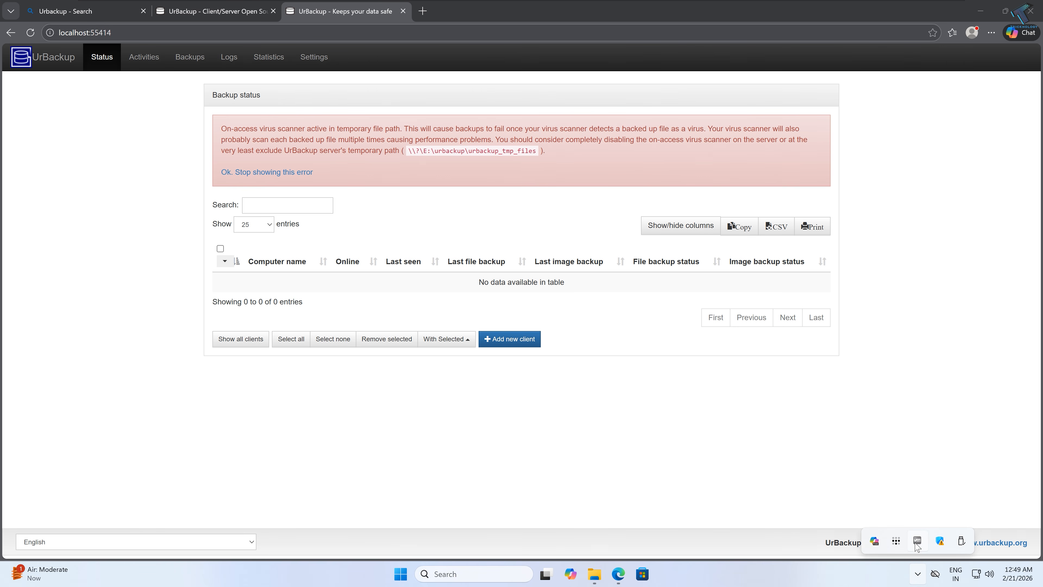
left_click(940, 542)
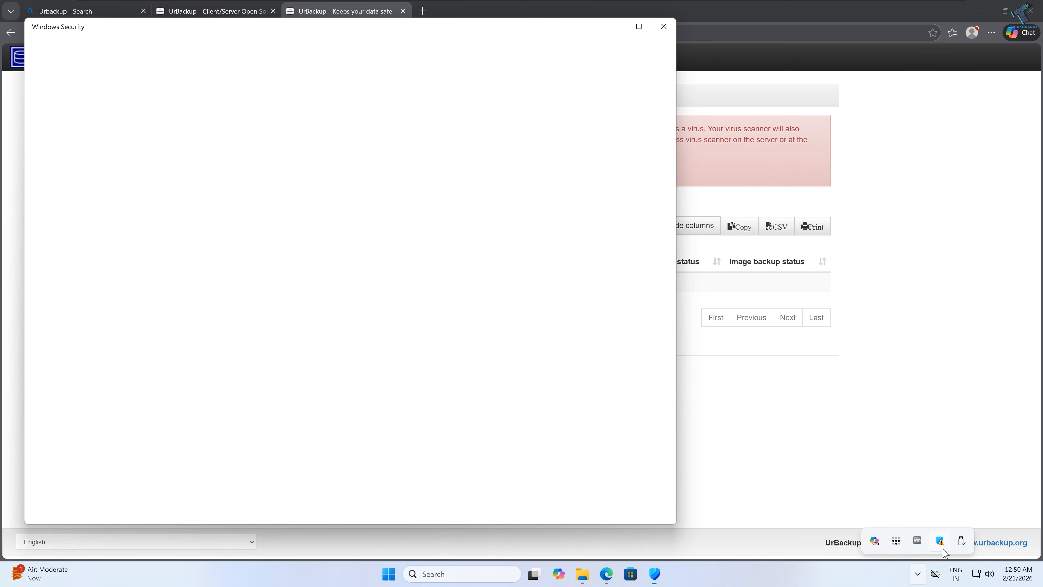
left_click_drag(524, 41, 551, 42)
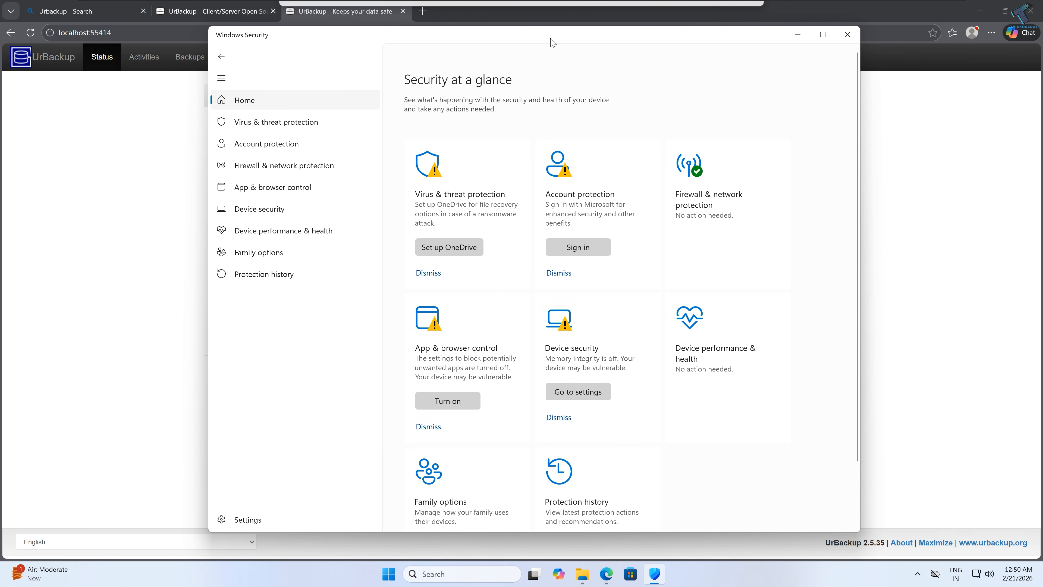
Open the exclusions page under the virus and threat protection settings of Windows Security
left_click(249, 122)
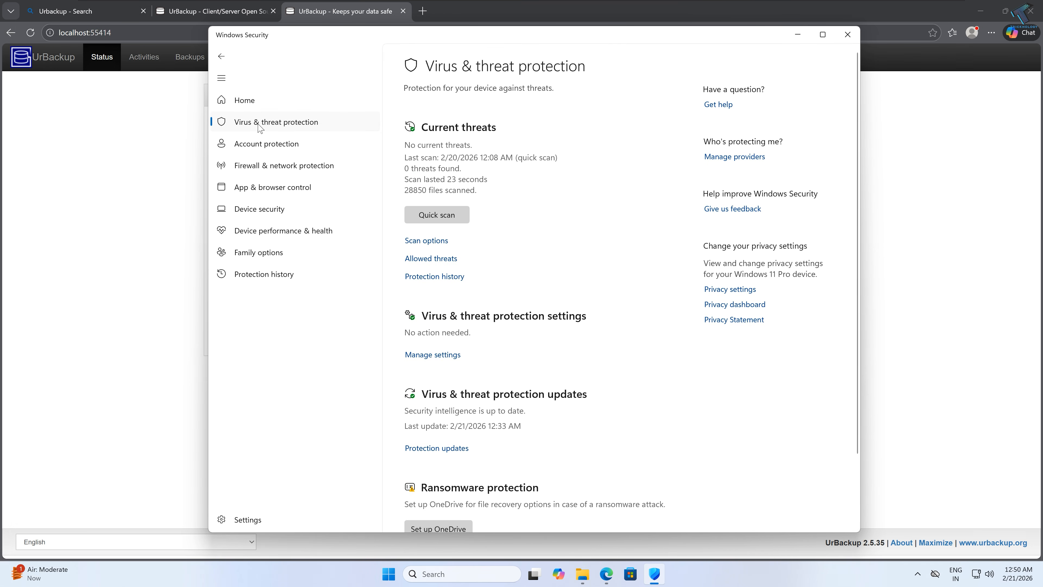
scroll(500, 208, "down", 3)
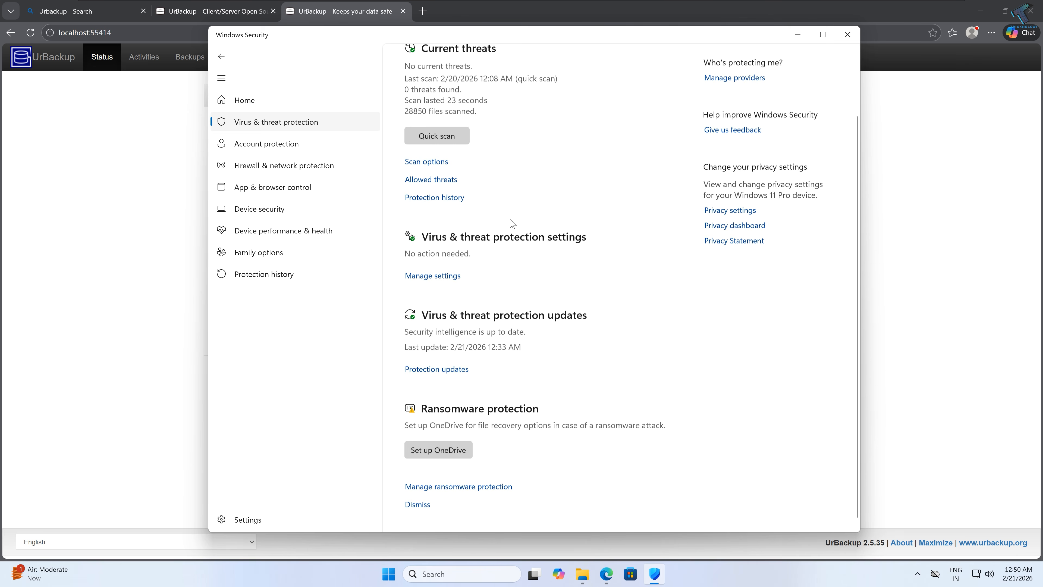
left_click(434, 271)
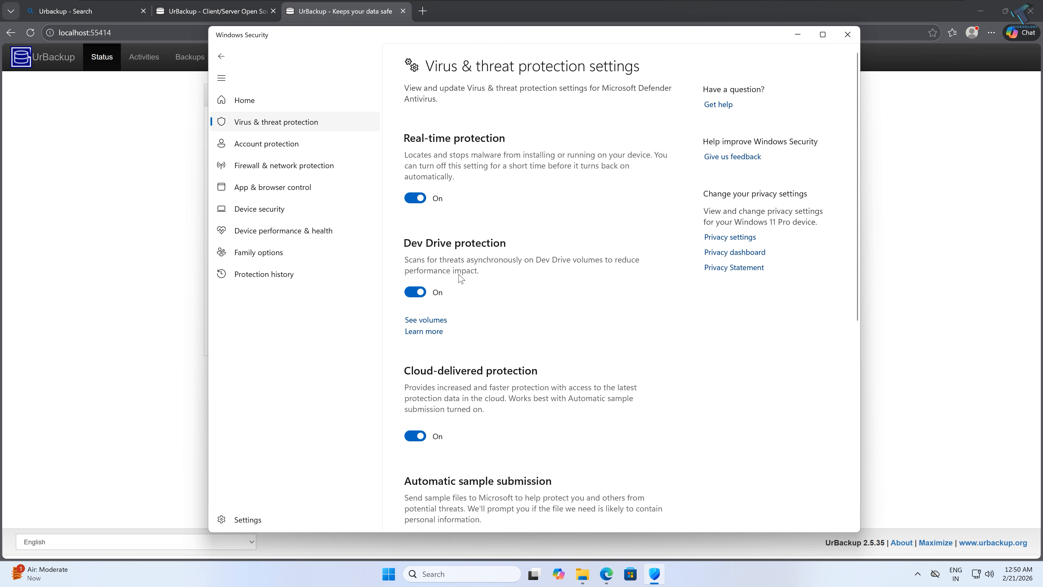
scroll(464, 288, "down", 8)
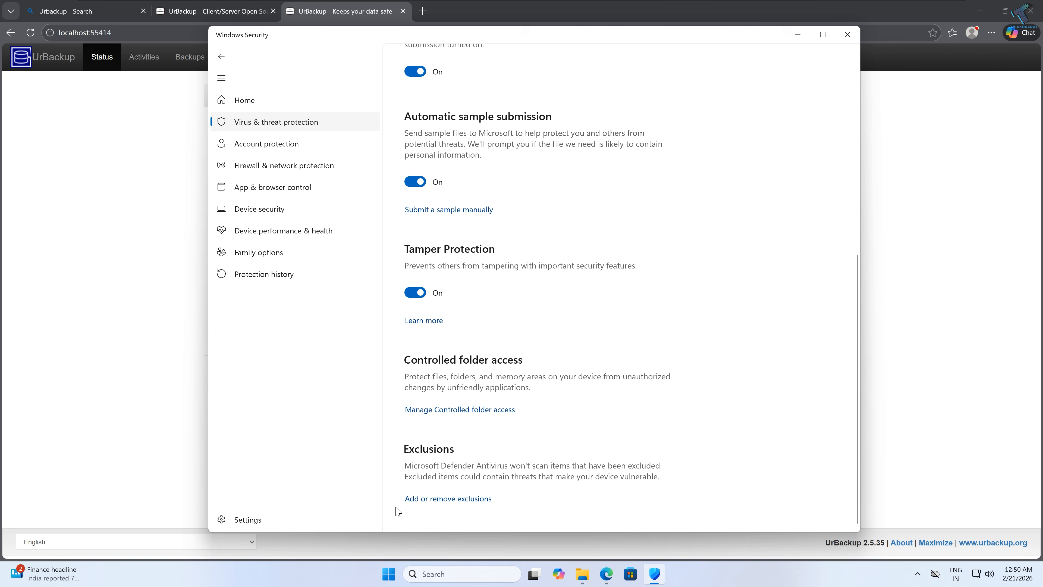
left_click(446, 501)
left_click(485, 374)
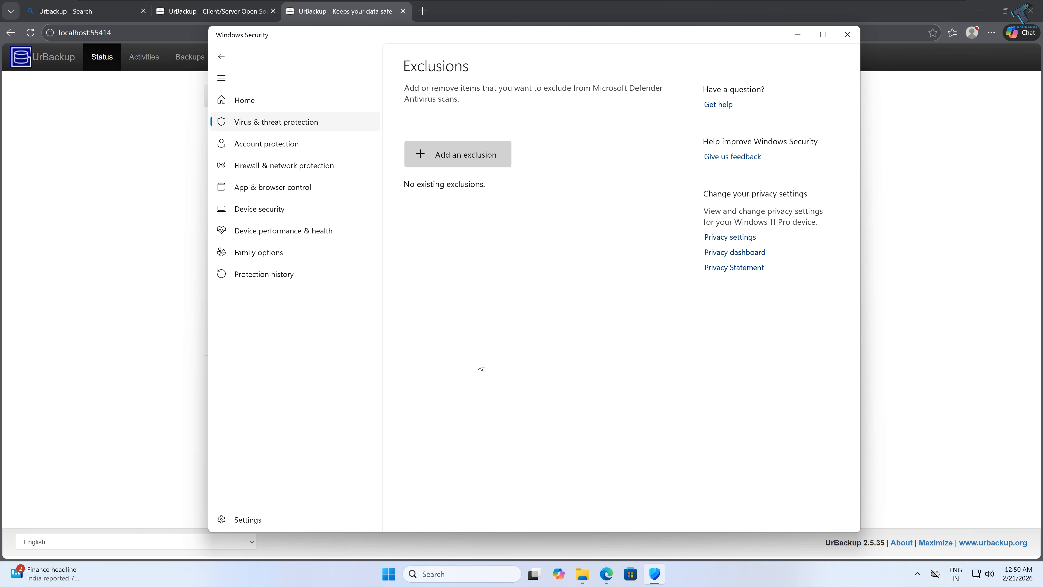
Add the E:\urbackup folder as a Microsoft Defender Antivirus exclusion and close Windows Security
left_click(449, 163)
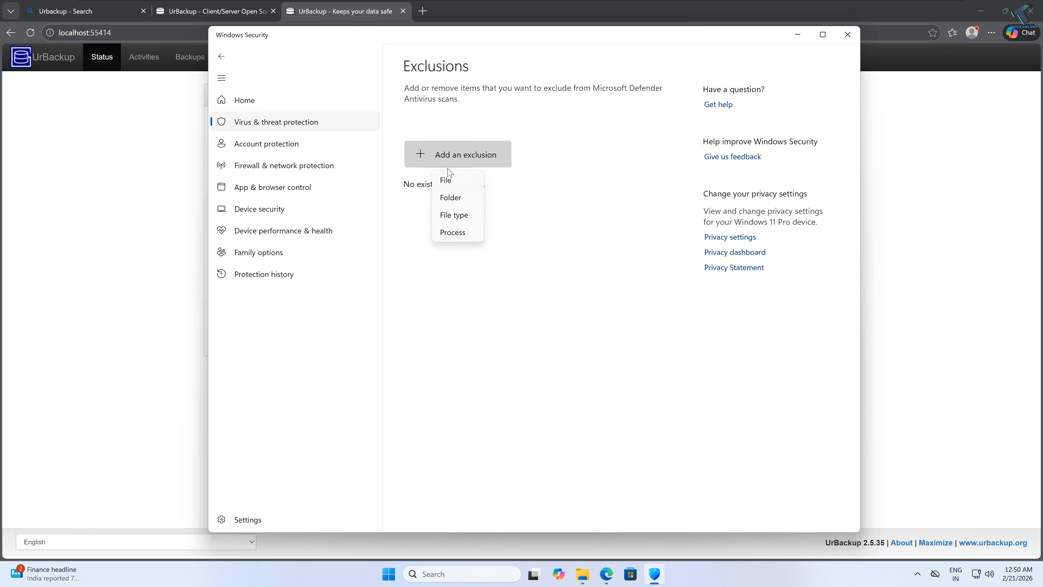
left_click(451, 198)
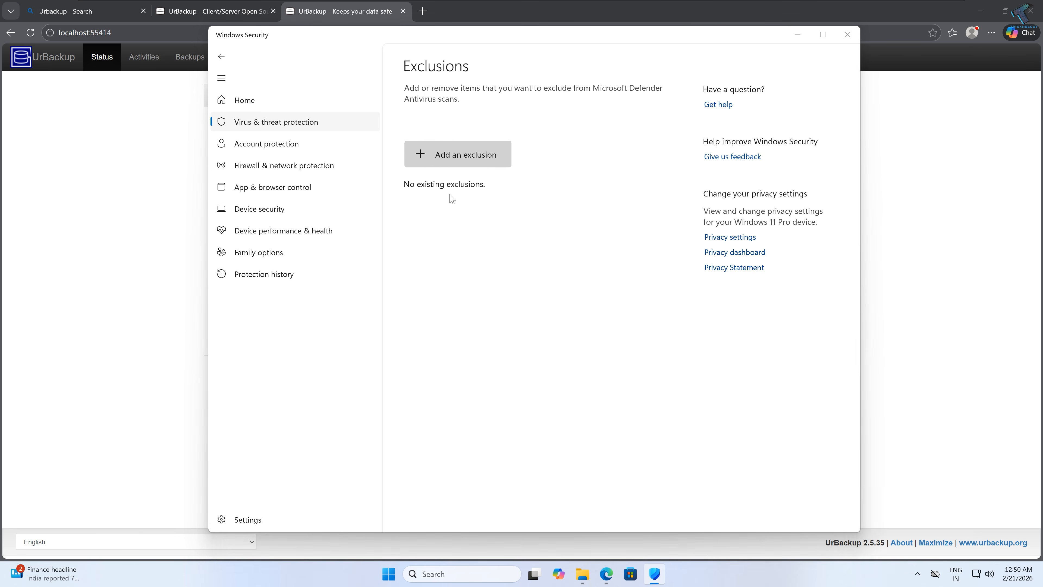
scroll(230, 239, "down", 3)
left_click(249, 196)
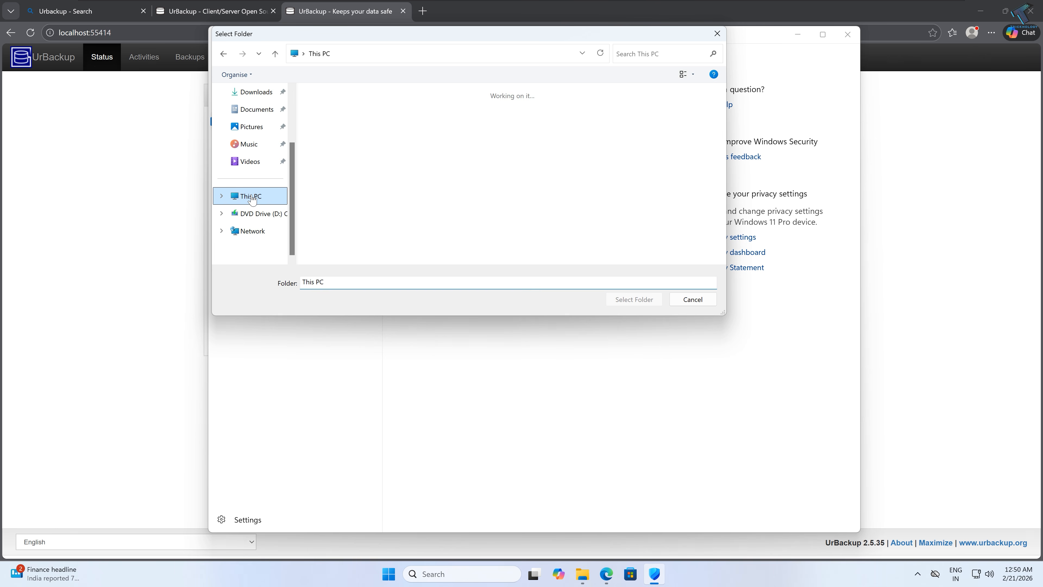
left_click(610, 119)
double_click(609, 120)
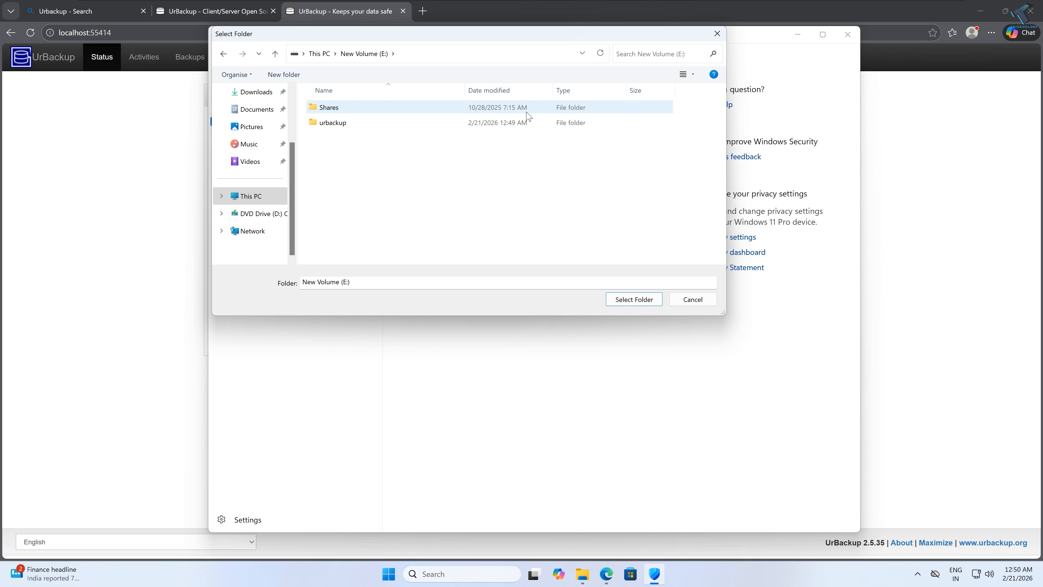
left_click(343, 126)
left_click(645, 303)
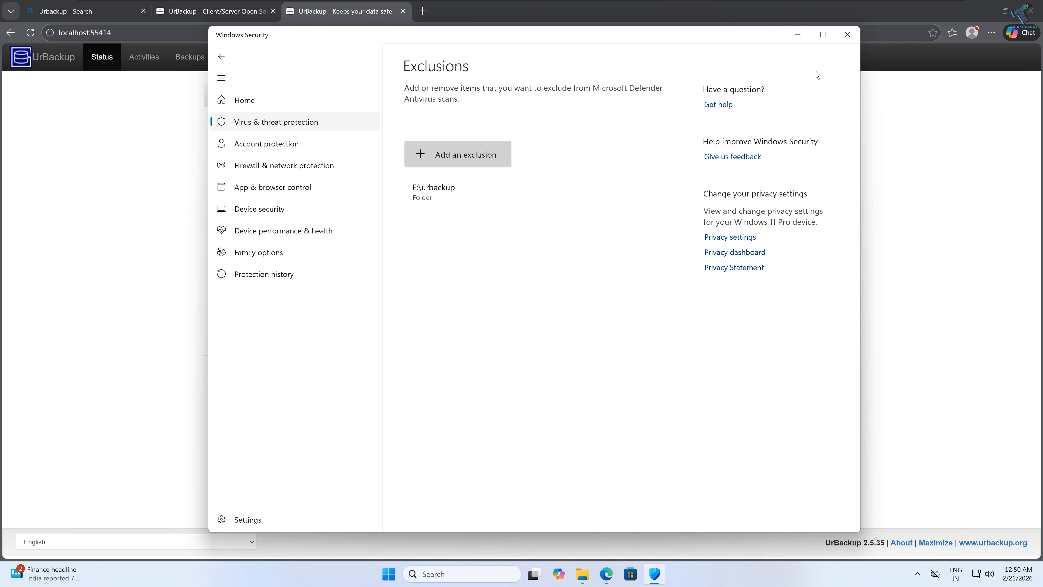
left_click(847, 34)
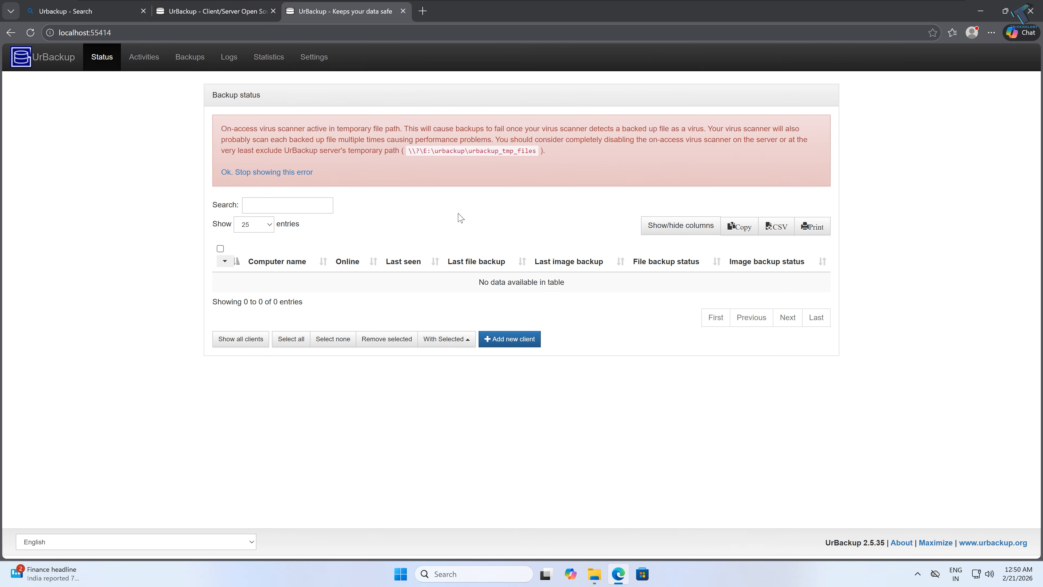
In the UrBackup file backup settings, set the incremental backup interval to 24 hours and the full backup interval to 730 days
left_click(66, 62)
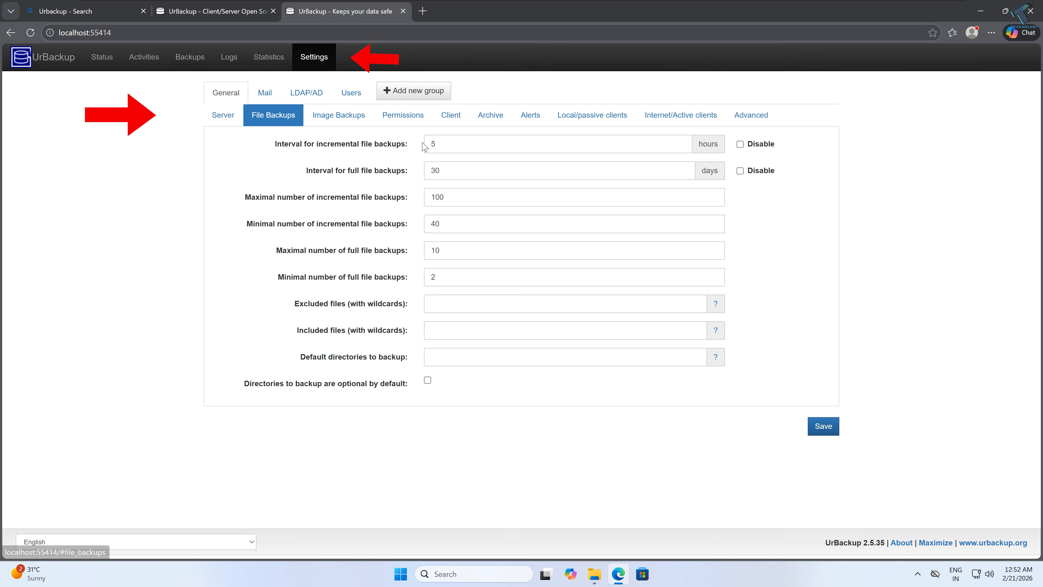
left_click_drag(443, 146, 418, 144)
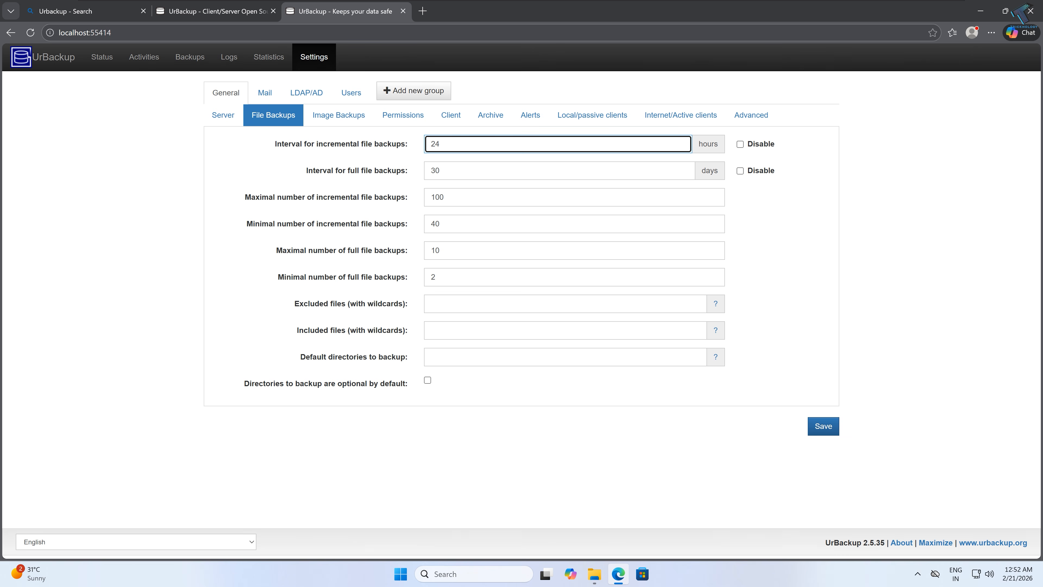
left_click_drag(439, 170, 419, 173)
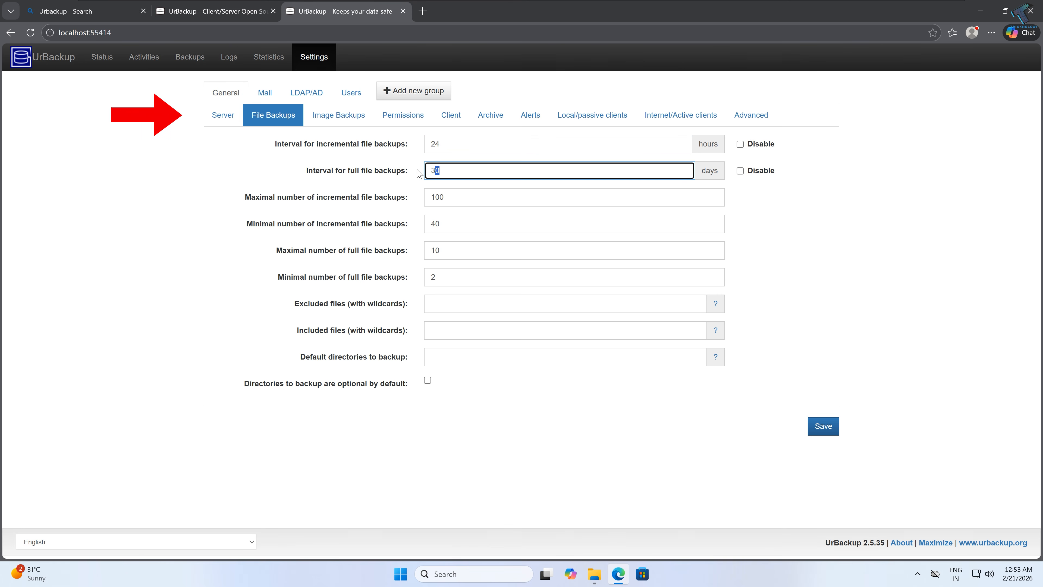
key("Home")
type("7")
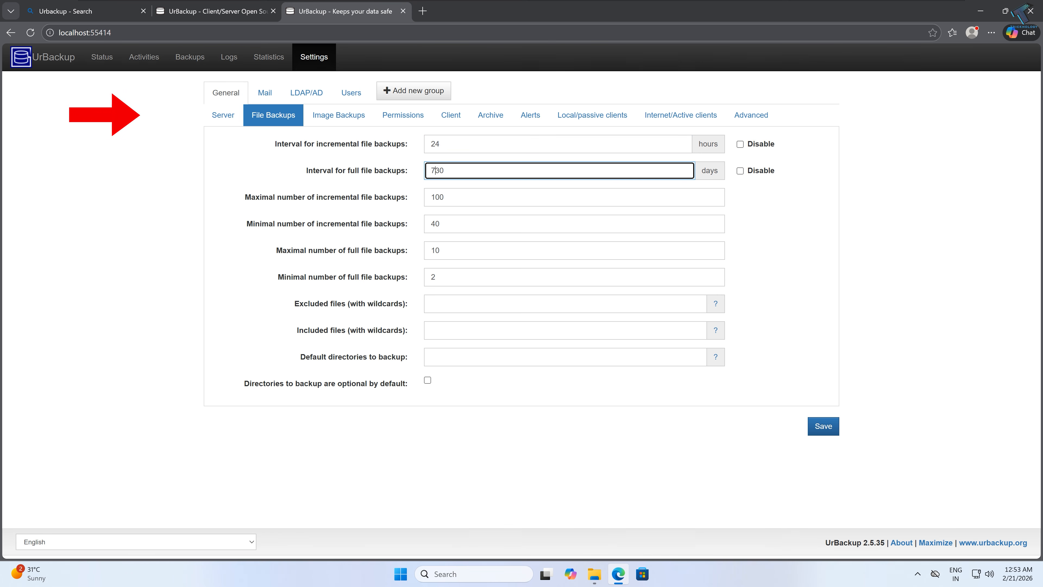
Set the maximal number of incremental file backups to 7 and the minimal number to 3
key("Tab")
type("7")
key("Tab")
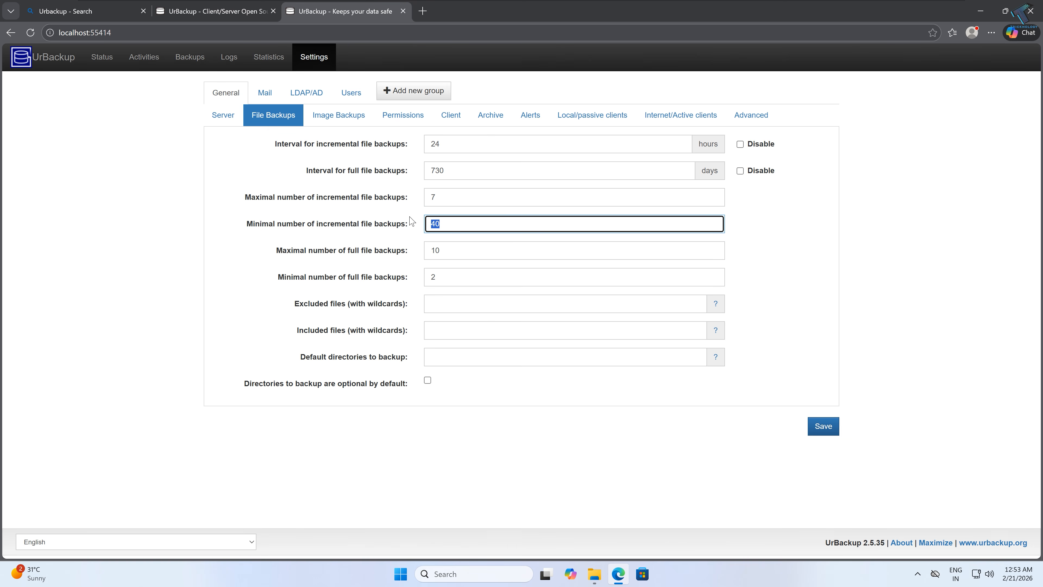
type("3")
Set the maximal number of full file backups to 4 and make the directories to backup optional by default
key("Tab")
key("shift+Left")
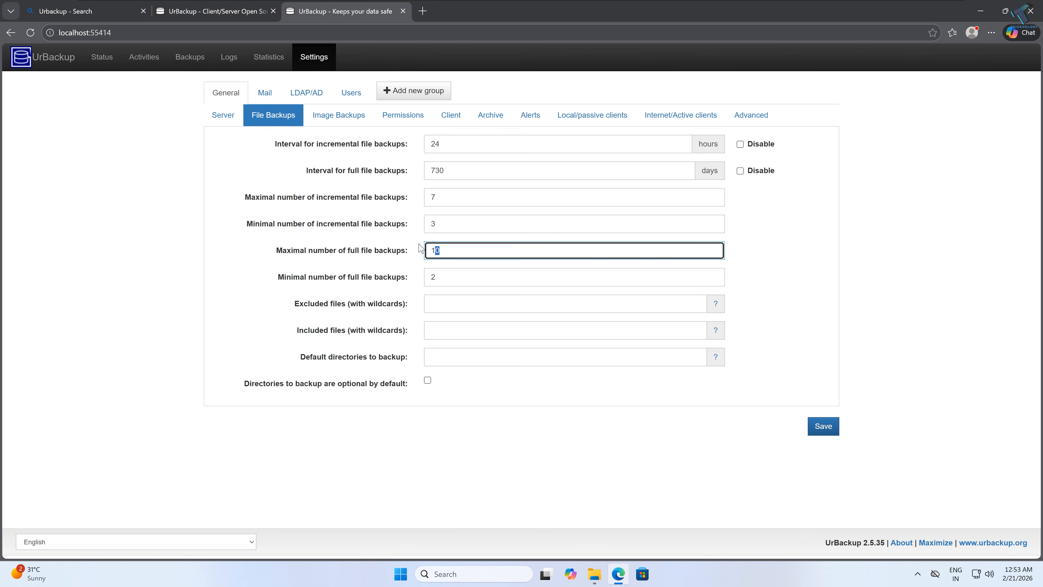
key("Tab")
left_click(561, 447)
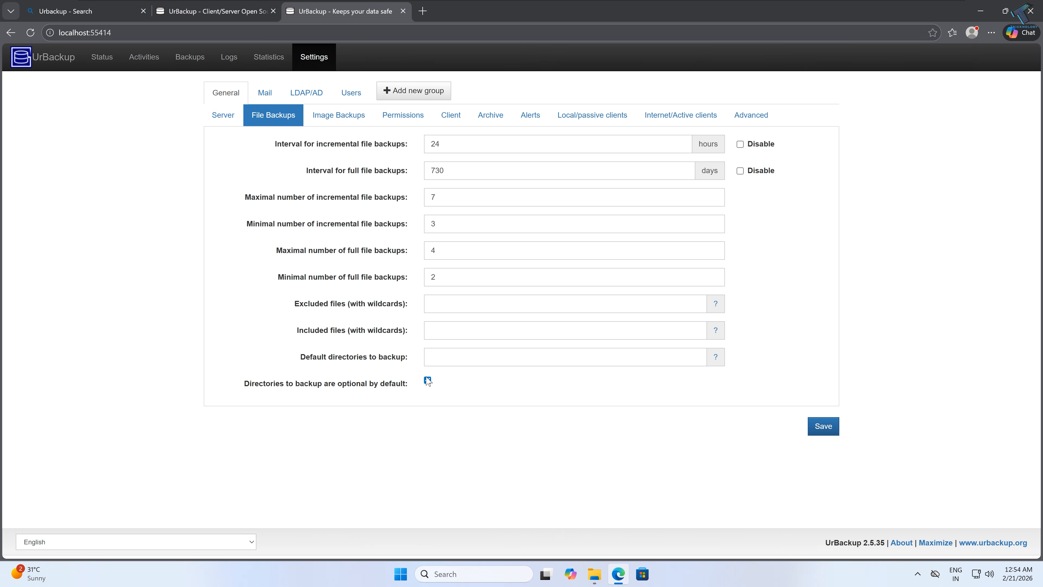
Correct the interval for full file backups to 7 days and save the file backup settings
left_click_drag(436, 171, 439, 171)
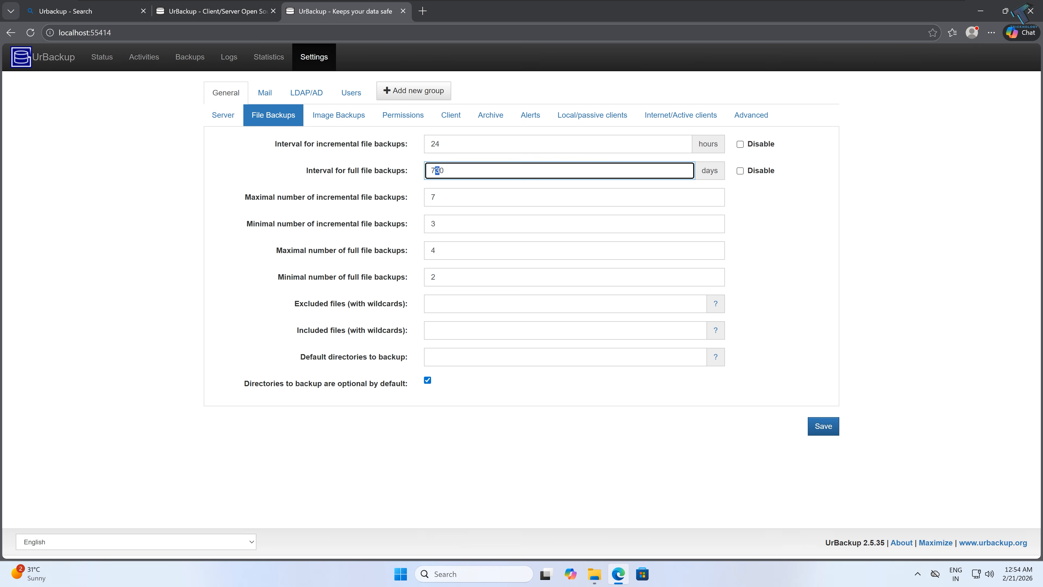
type("7")
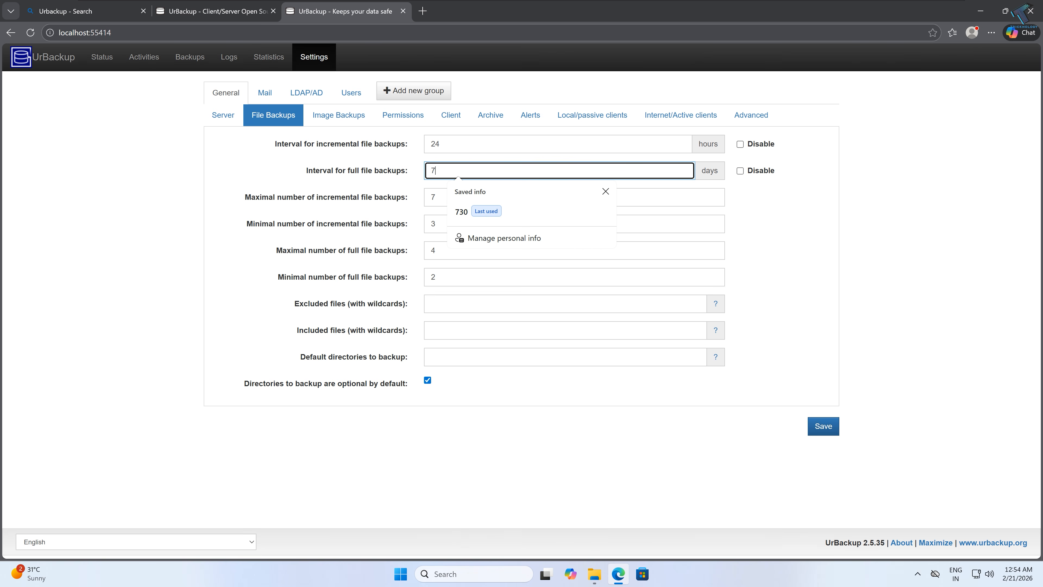
left_click(787, 256)
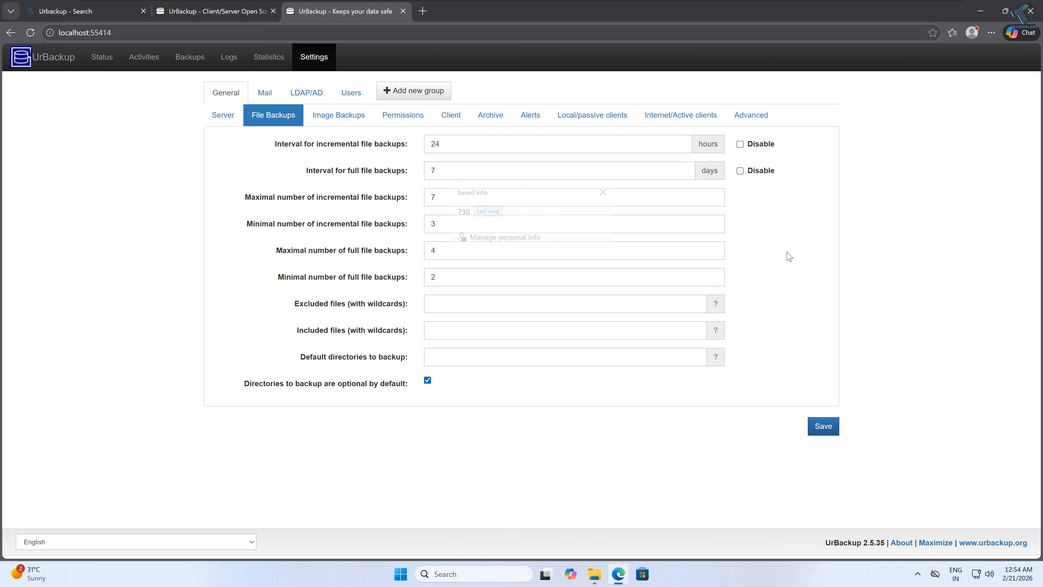
left_click(813, 425)
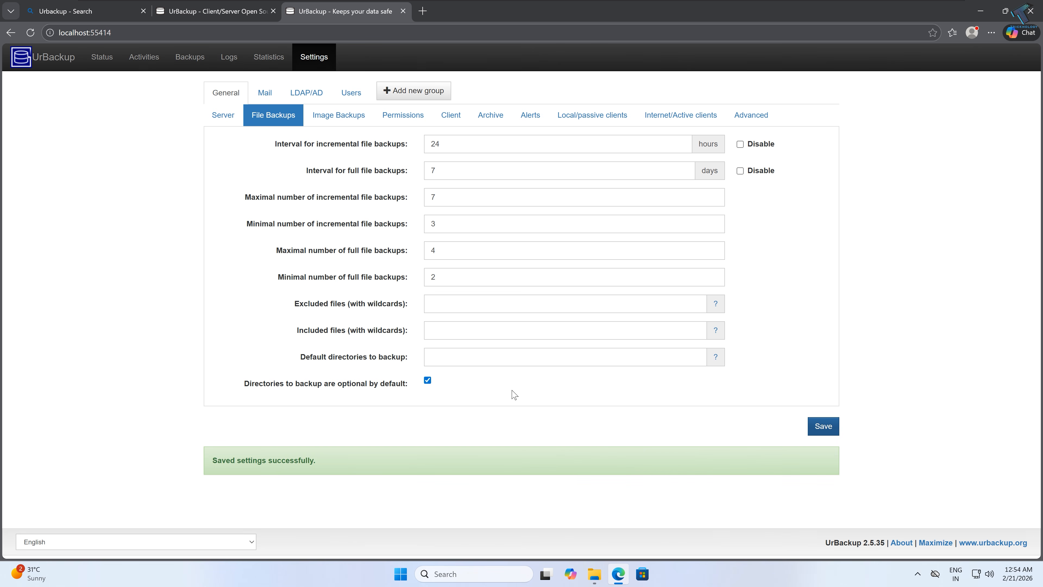
Check the server's activities page and return to the backup status page
left_click(144, 57)
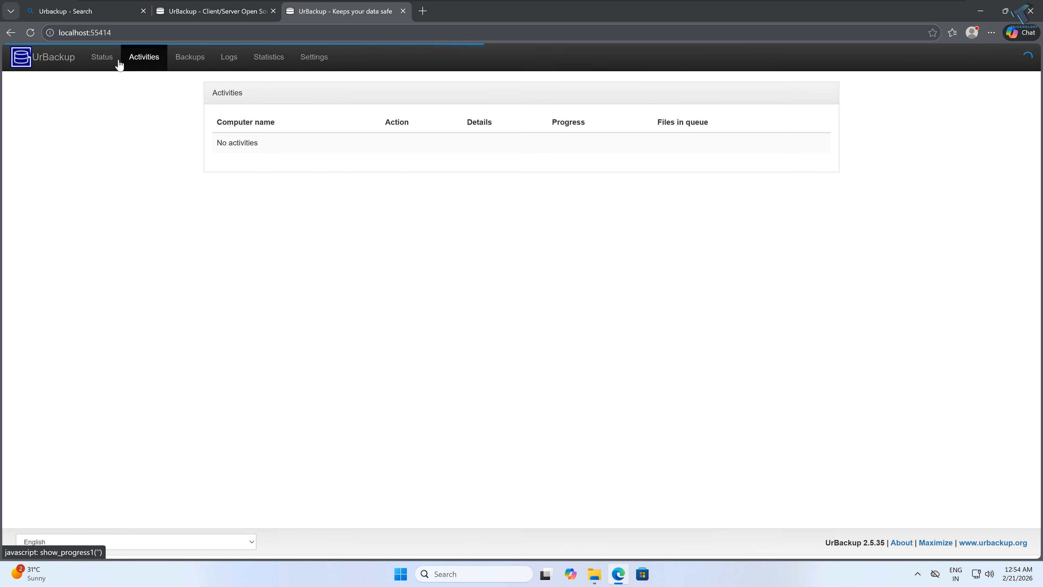
left_click(102, 57)
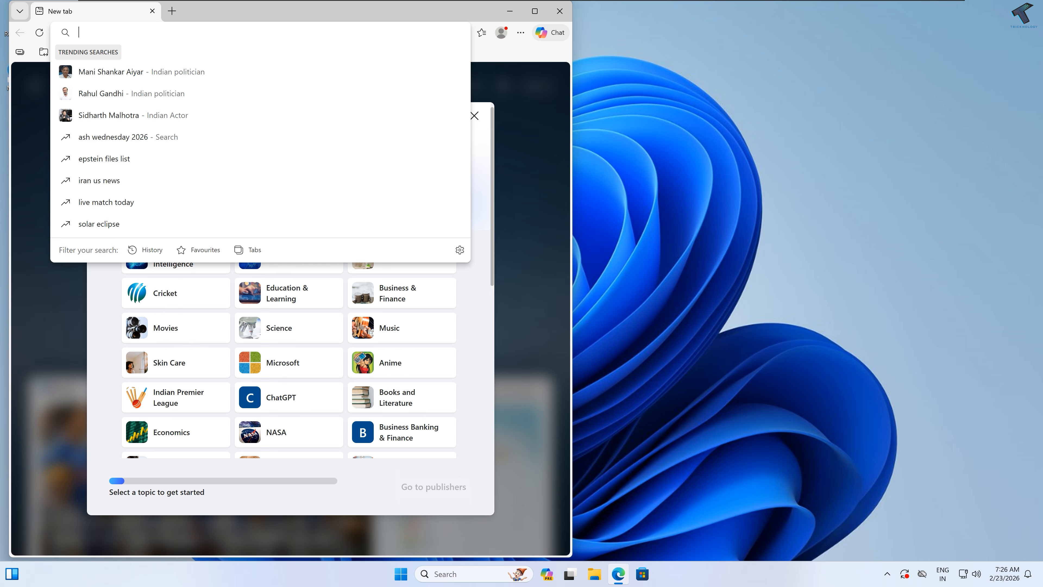
In the client computer's browser, search the web for Urbackup and open the official UrBackup website
type("Urbac")
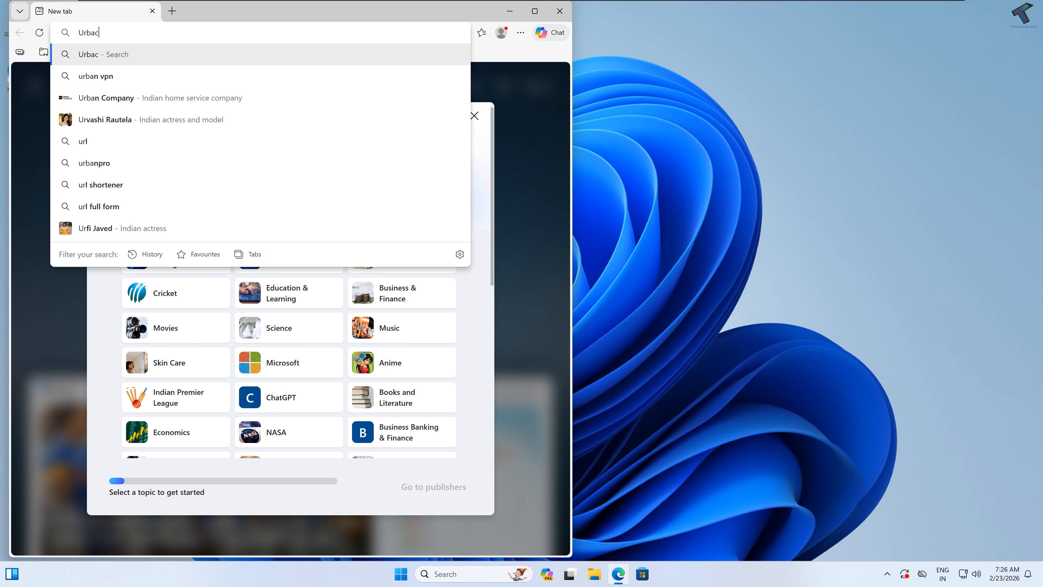
type("kup")
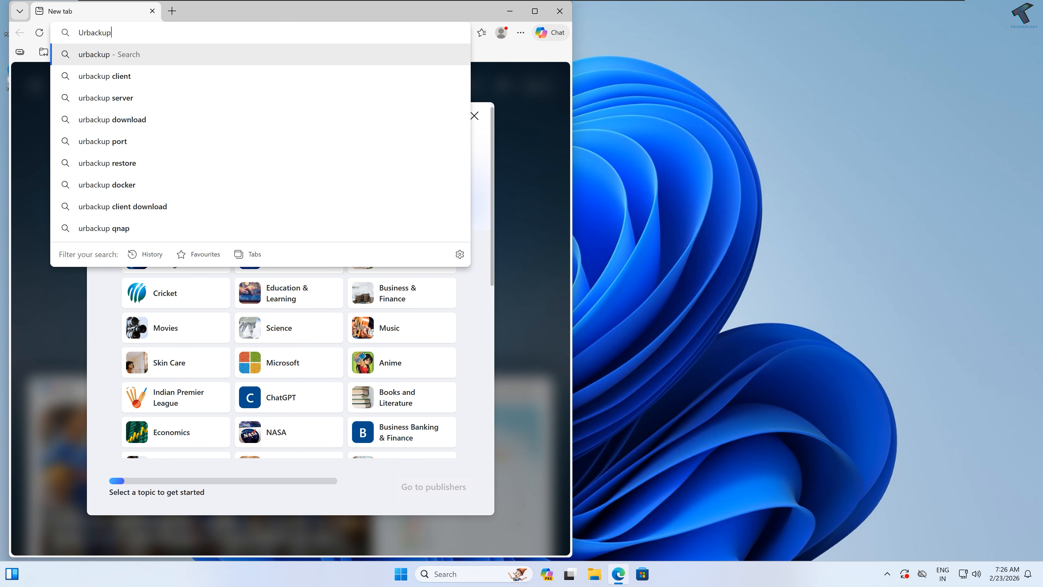
key("Return")
double_click(310, 12)
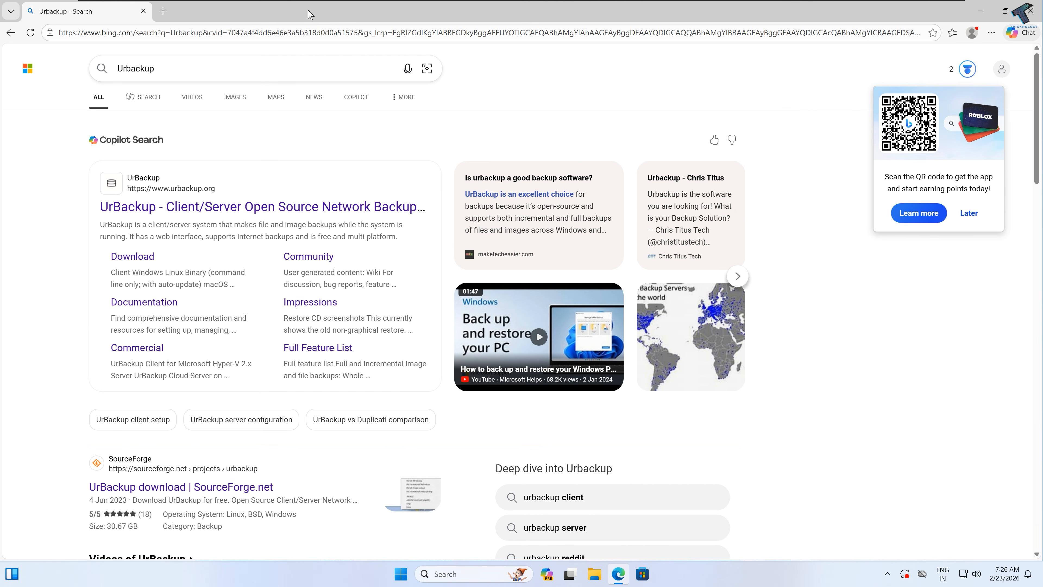
left_click(155, 208)
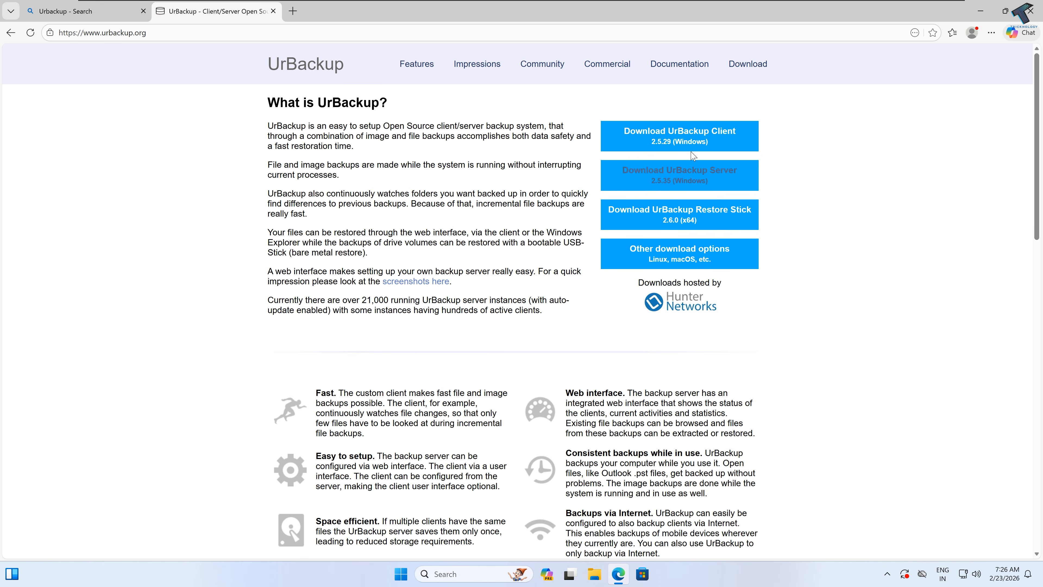
Download UrBackup Client 2.5.29 for Windows and install it in English, backing up the recommended file set and system volume
left_click(704, 142)
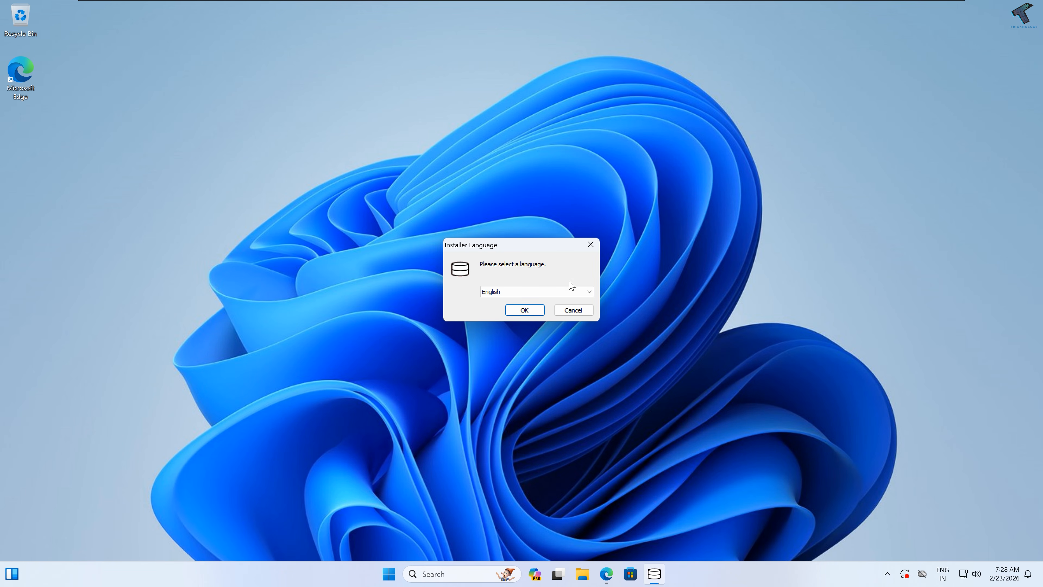
left_click(525, 310)
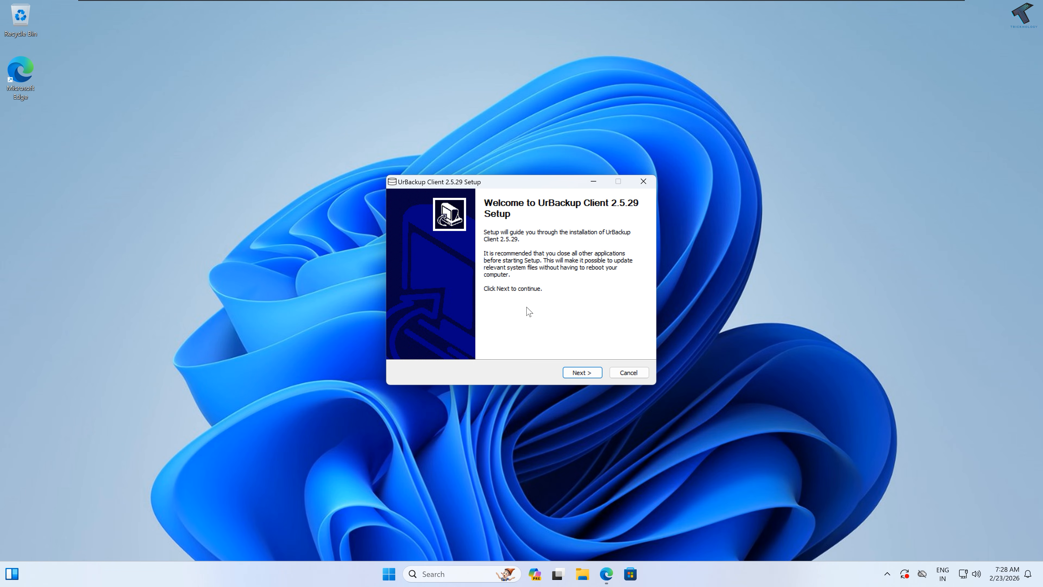
left_click(572, 372)
left_click(573, 371)
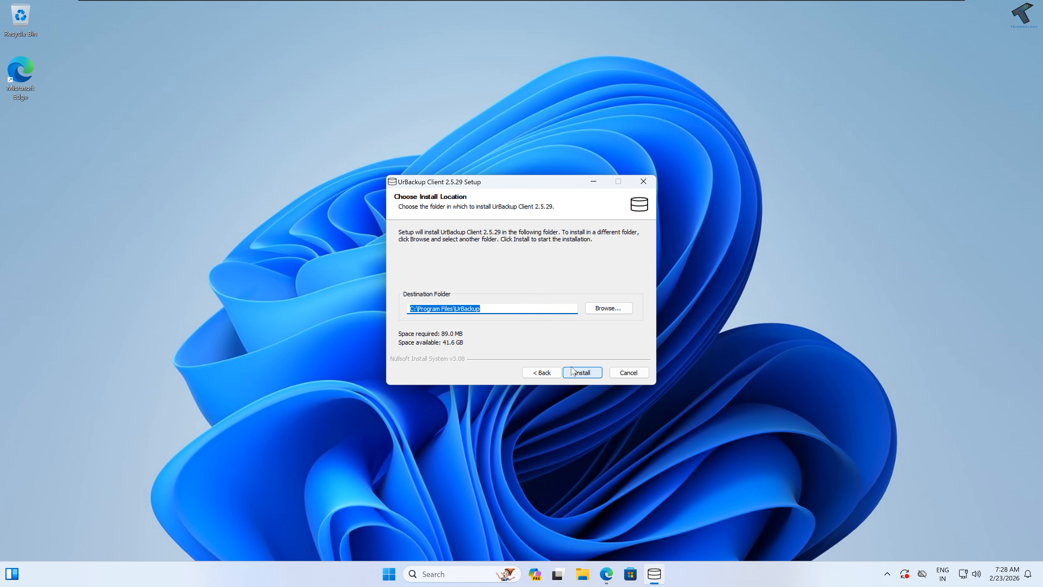
left_click(573, 371)
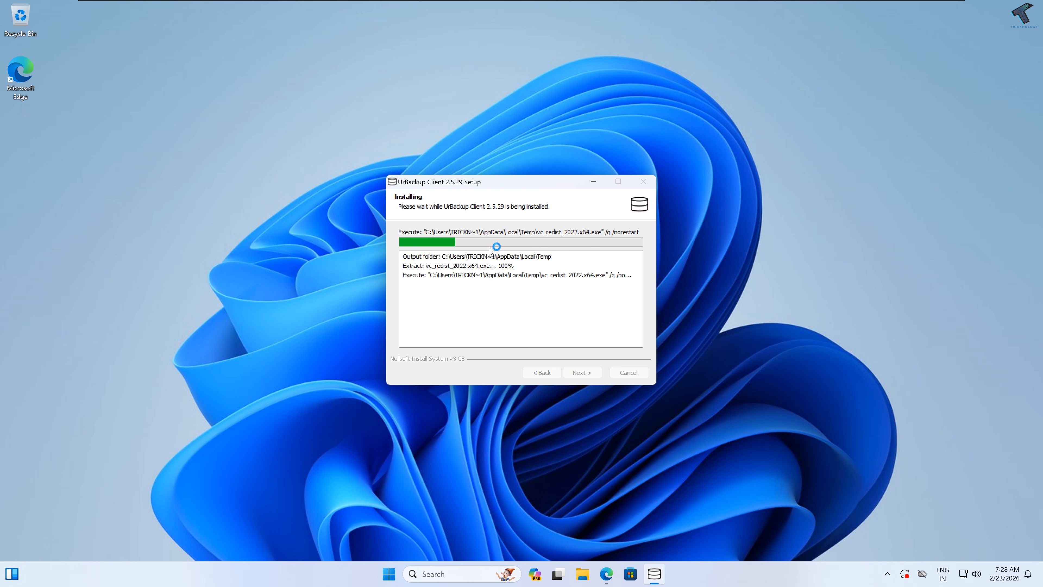
left_click(583, 369)
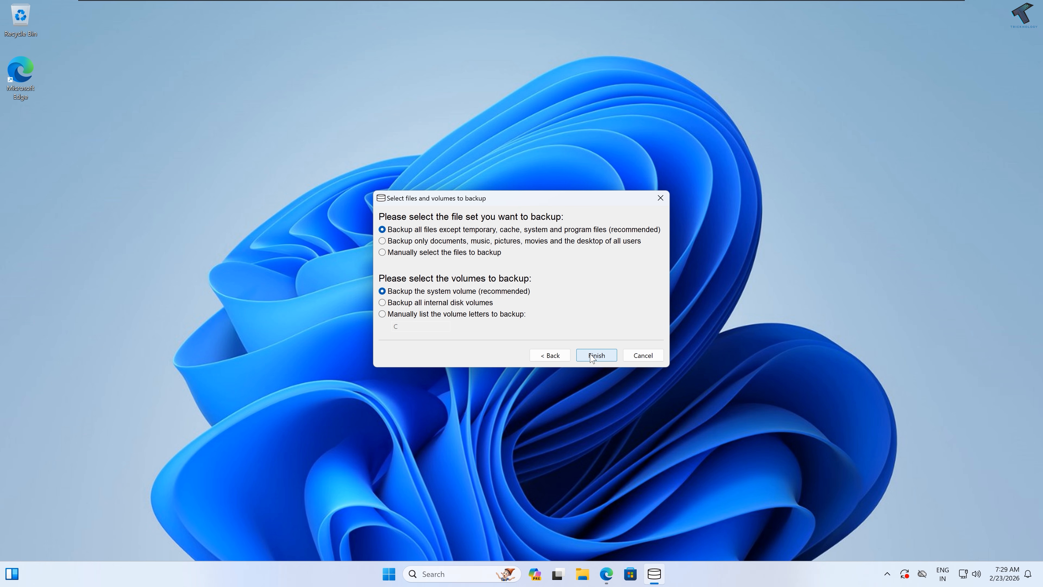
left_click(591, 356)
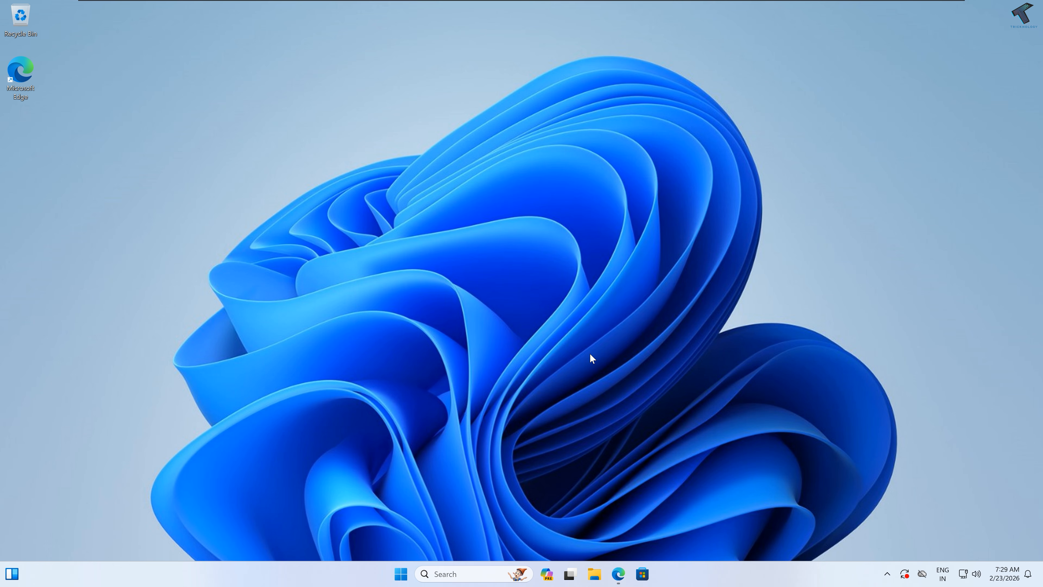
Open the UrBackup client's selection of Windows components to back up
left_click(887, 574)
right_click(874, 540)
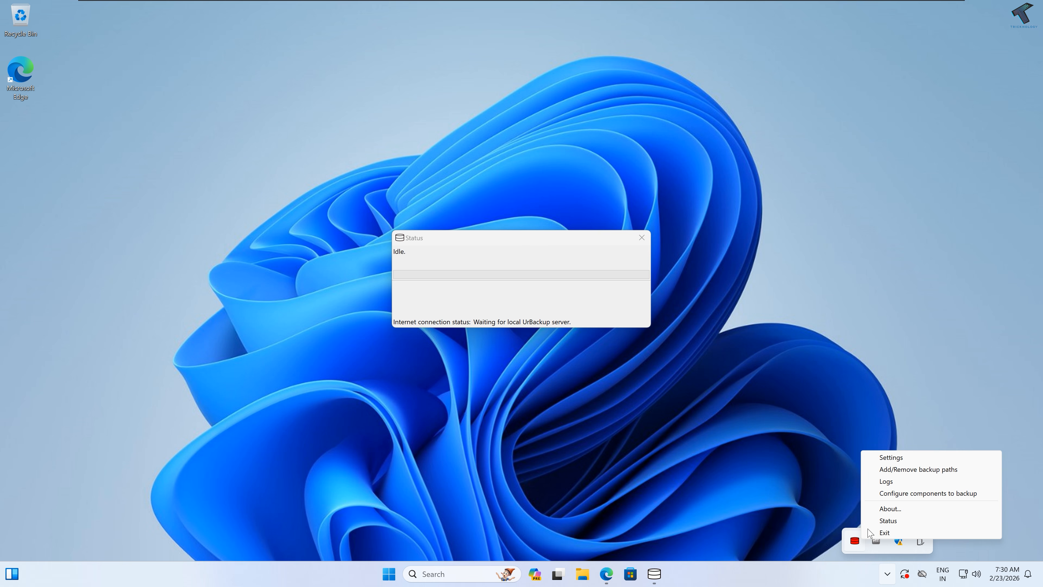
left_click(915, 497)
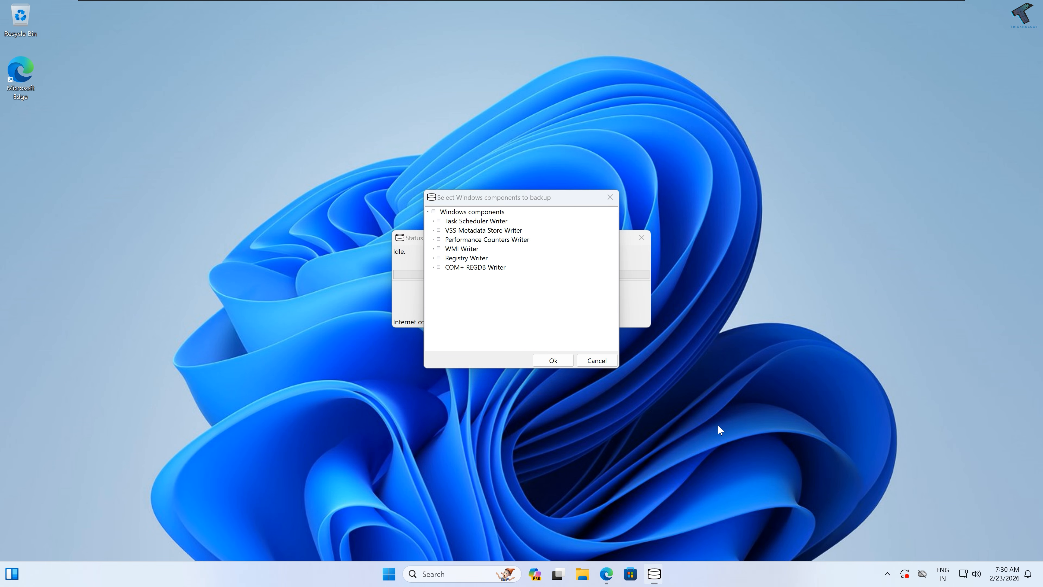
Open Command Prompt on the client computer and run ipconfig to check its network configuration
key("super+r")
type("cm")
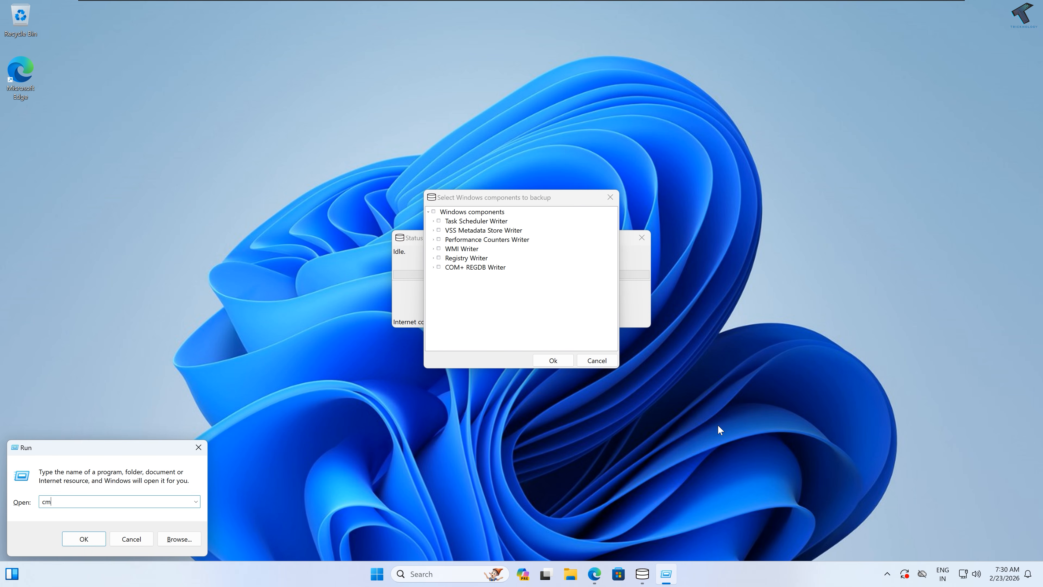
type("d")
key("Return")
type("ipconfig")
key("Return")
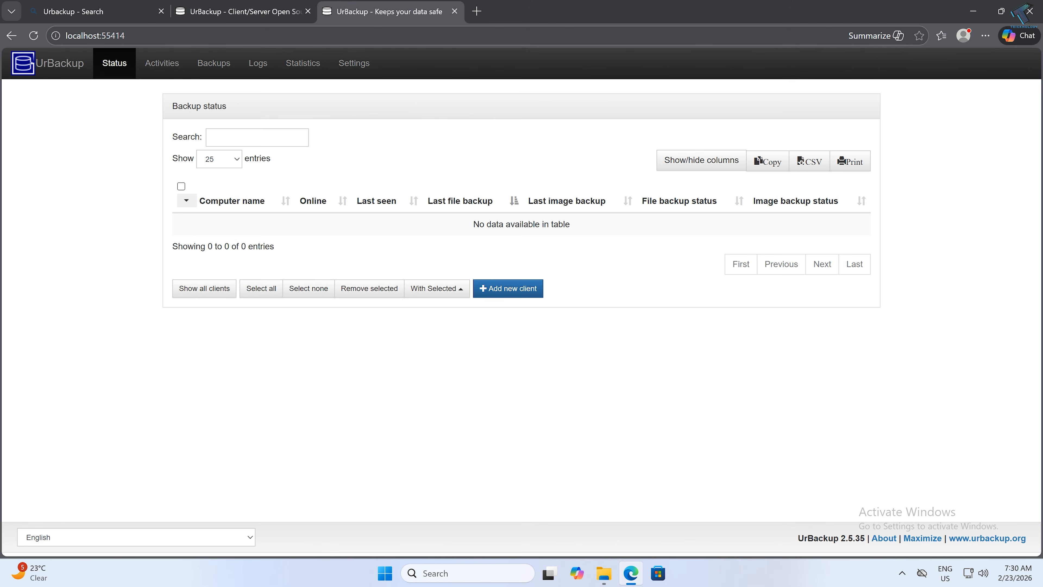
On the server's refreshed backup status page, start a full file backup of DESKTOP-DCDUMGU and check its status
left_click(108, 65)
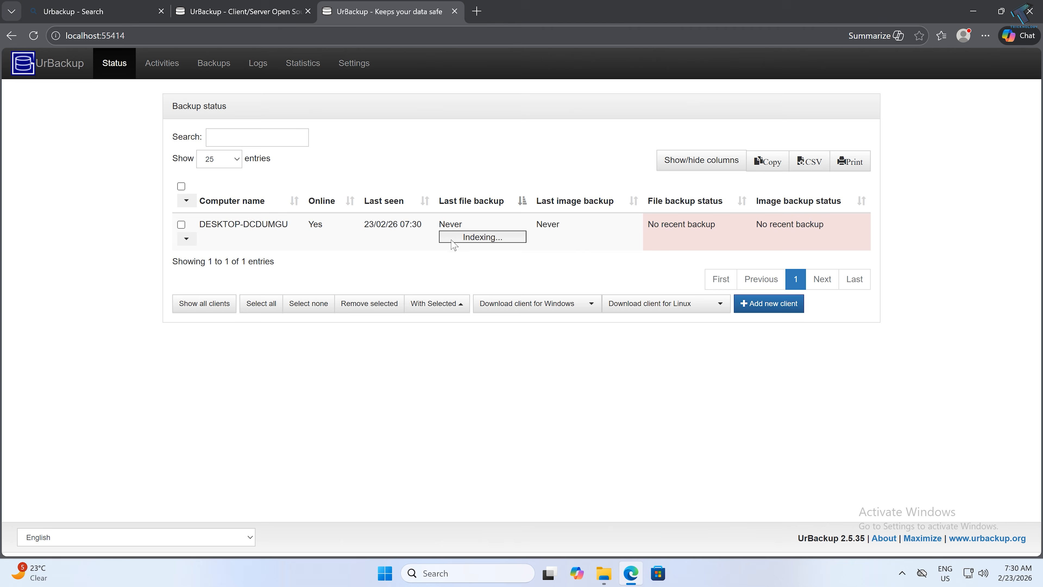
left_click(186, 238)
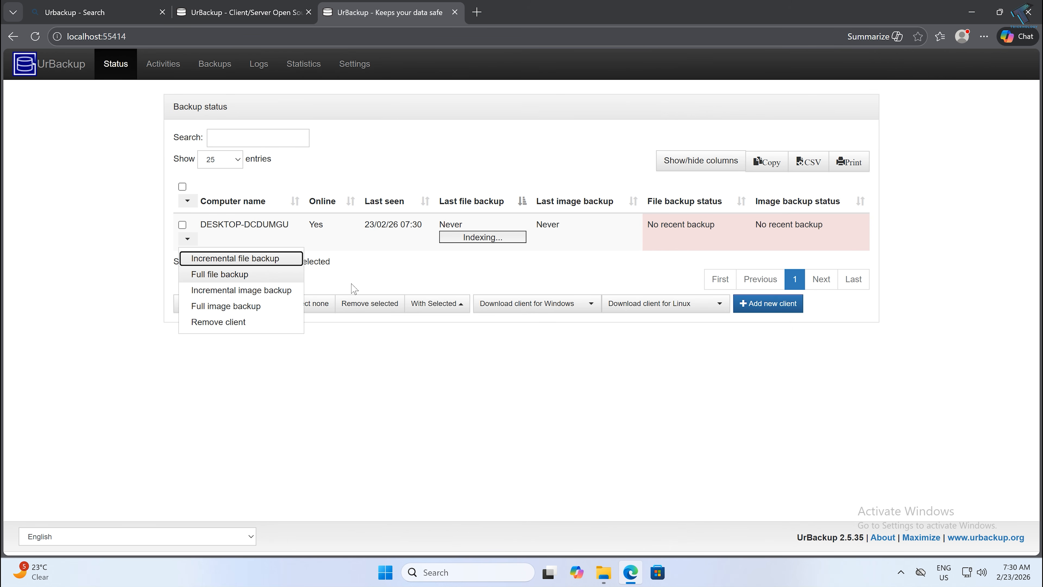
left_click(266, 273)
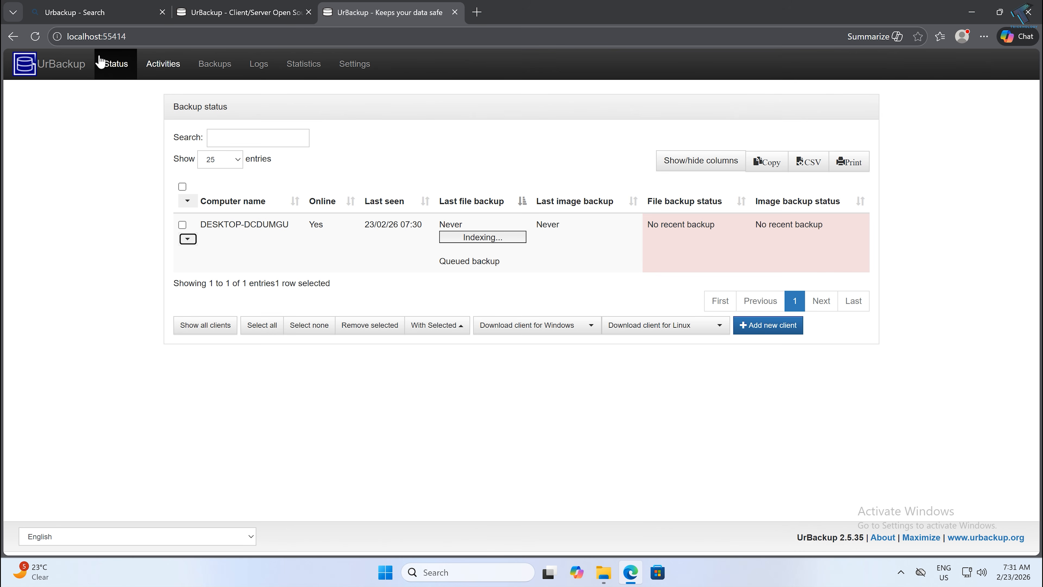
left_click(108, 65)
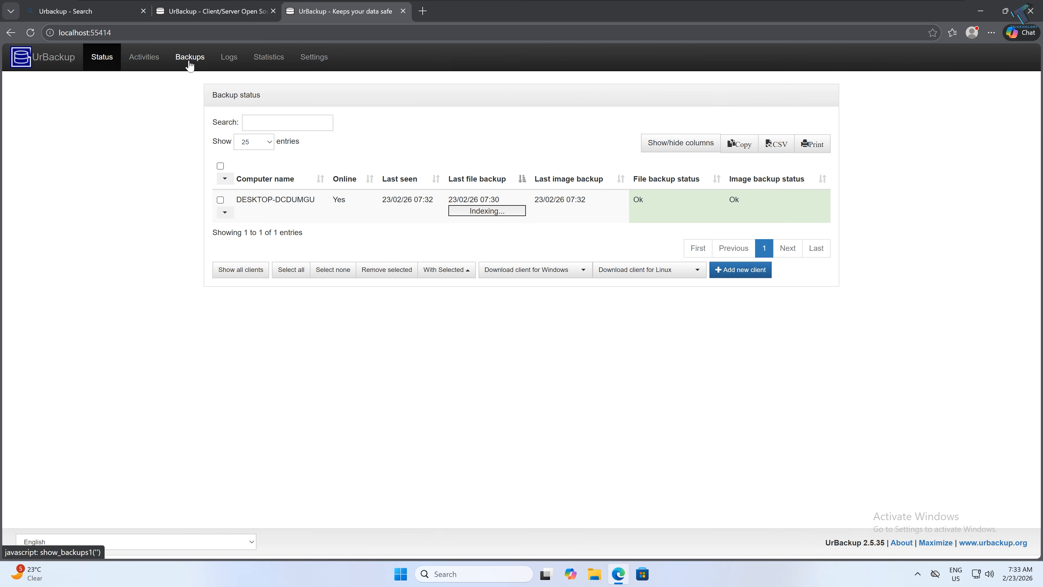
Open the backups of DESKTOP-DCDUMGU and view the details of its C: volume image backup
left_click(189, 61)
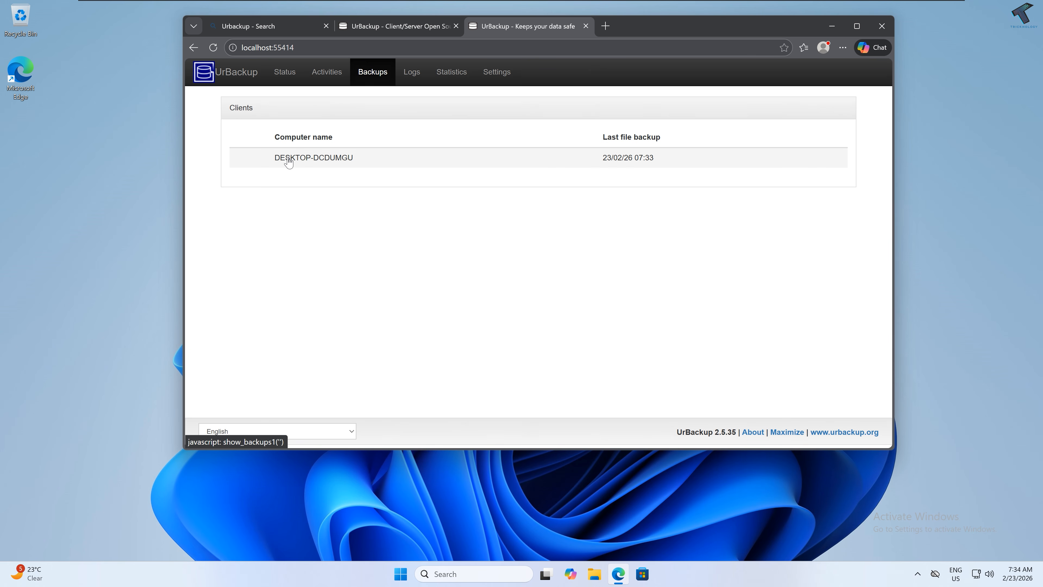
left_click(281, 157)
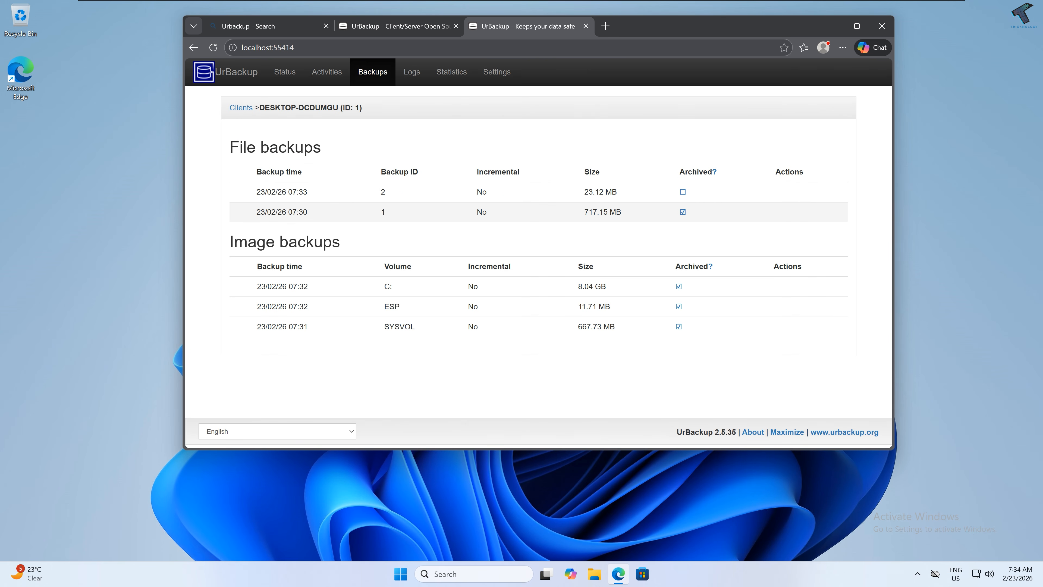
left_click(272, 289)
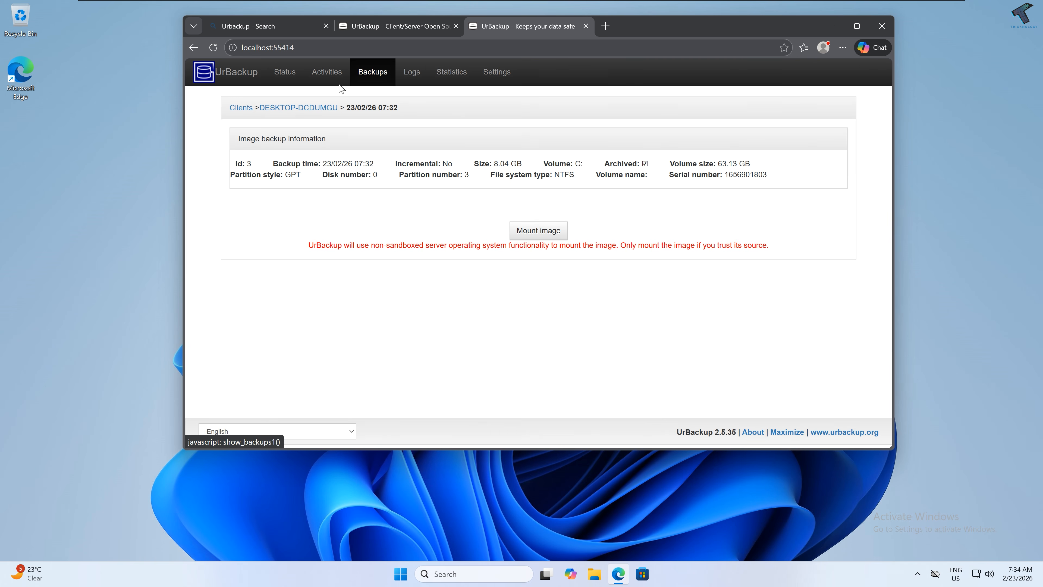
Return to the backup list of DESKTOP-DCDUMGU and open the 23/02/26 07:33 file backup
left_click(369, 73)
left_click(304, 158)
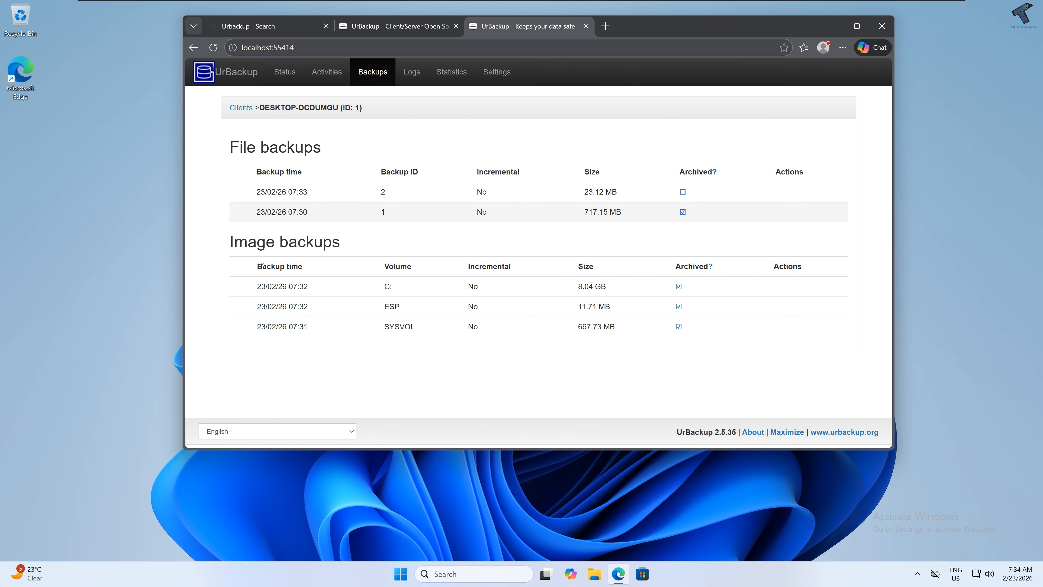
left_click(298, 193)
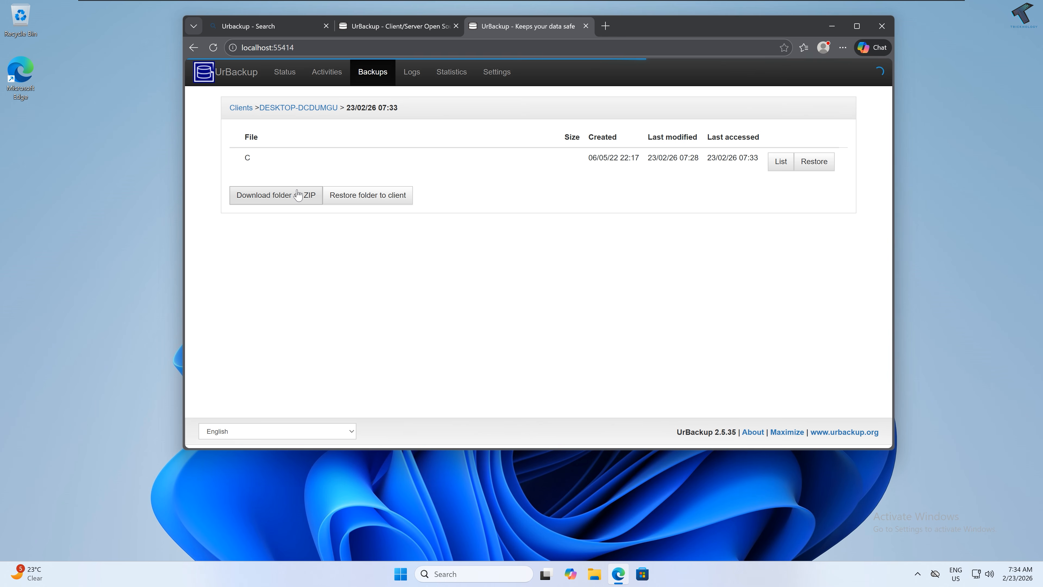